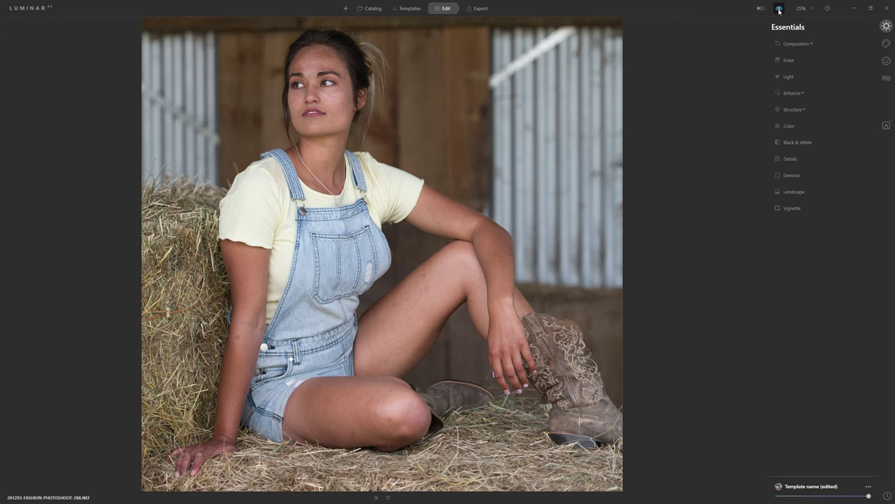
# - Compare the edited portrait of the woman on the hay with its original several times and view the professional tools
pyautogui.click(779, 9)
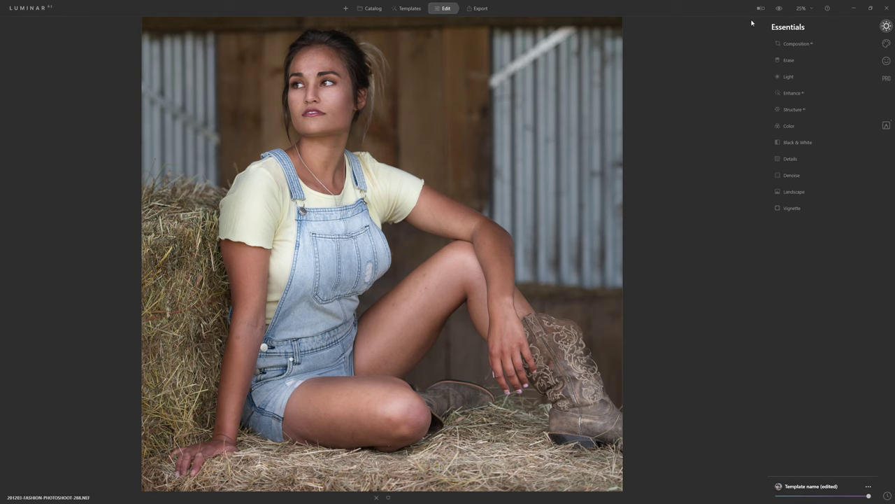
pyautogui.click(781, 9)
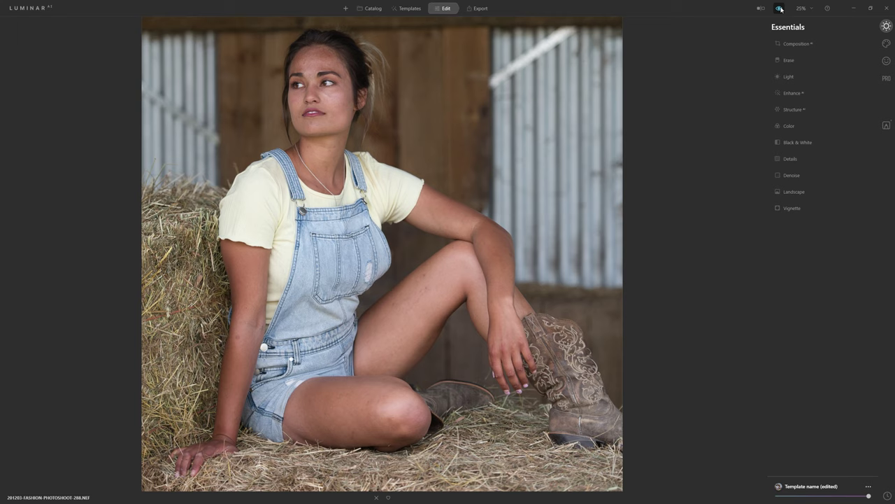
pyautogui.click(780, 8)
pyautogui.click(781, 8)
pyautogui.click(781, 8)
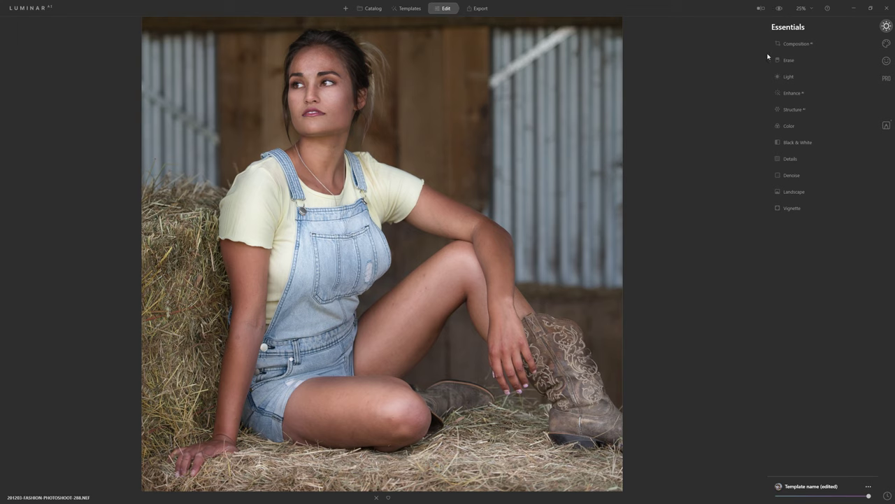
pyautogui.click(886, 79)
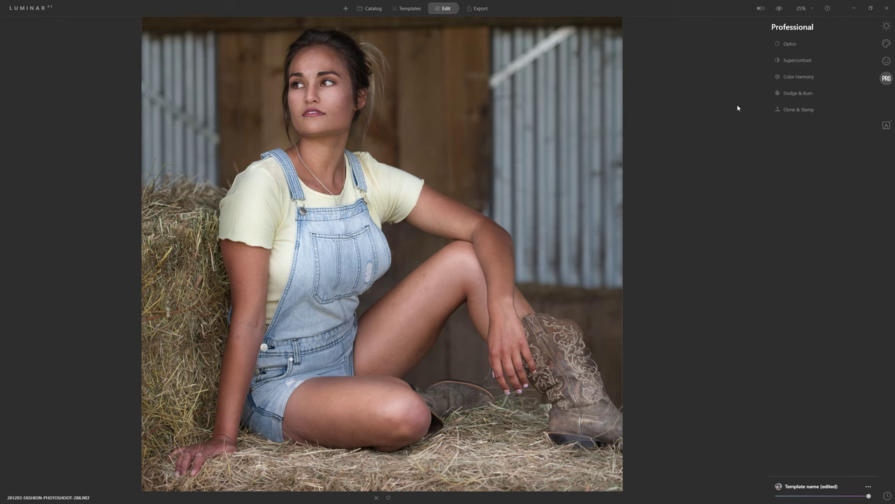
pyautogui.click(780, 9)
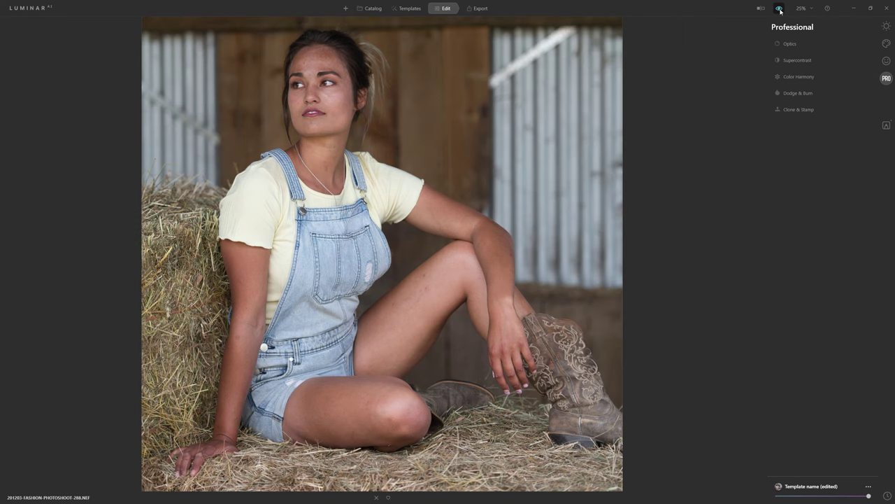
pyautogui.click(780, 9)
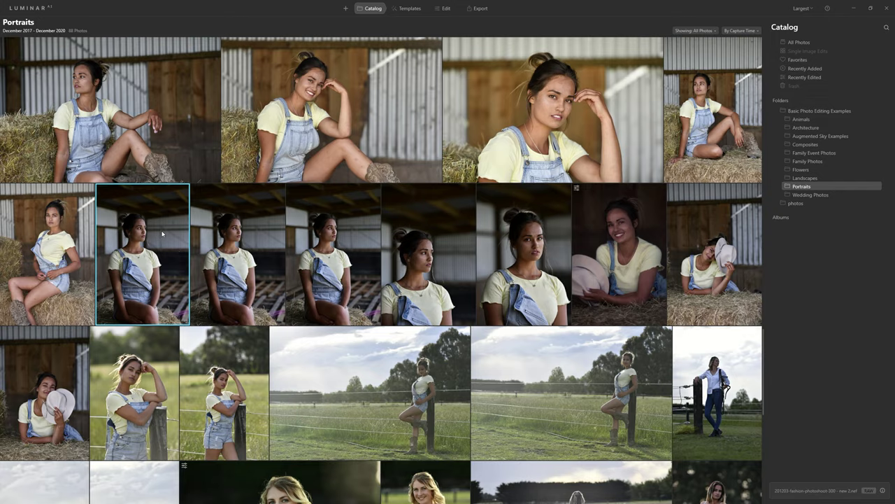
# - Open the photo 201203-fashion-photoshoot-300 - new 2.nef from the Portraits folder for editing
pyautogui.doubleClick(163, 234)
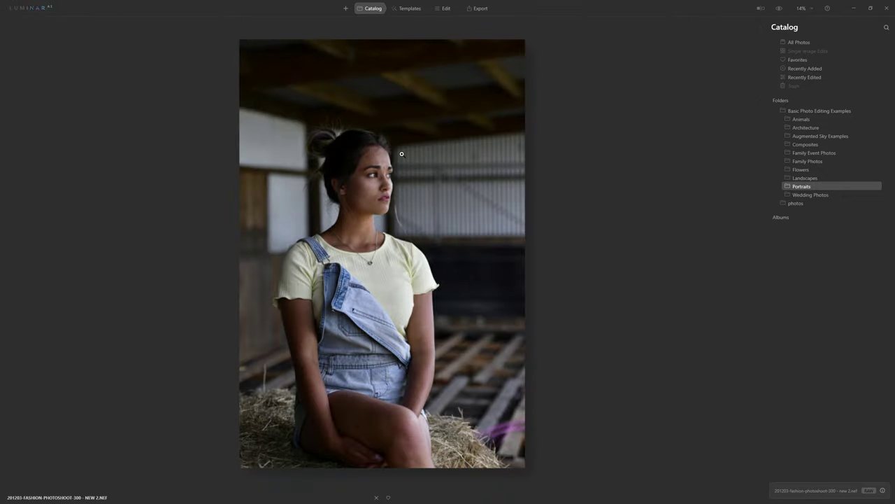
pyautogui.click(445, 8)
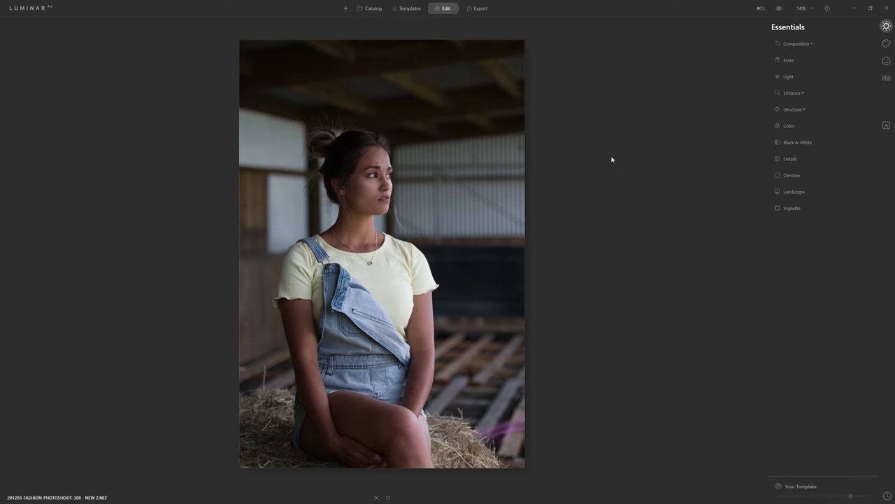
# - Try lightening the neck and darkening beside the face with Dodge & Burn, and reset the tool's strokes
pyautogui.click(887, 79)
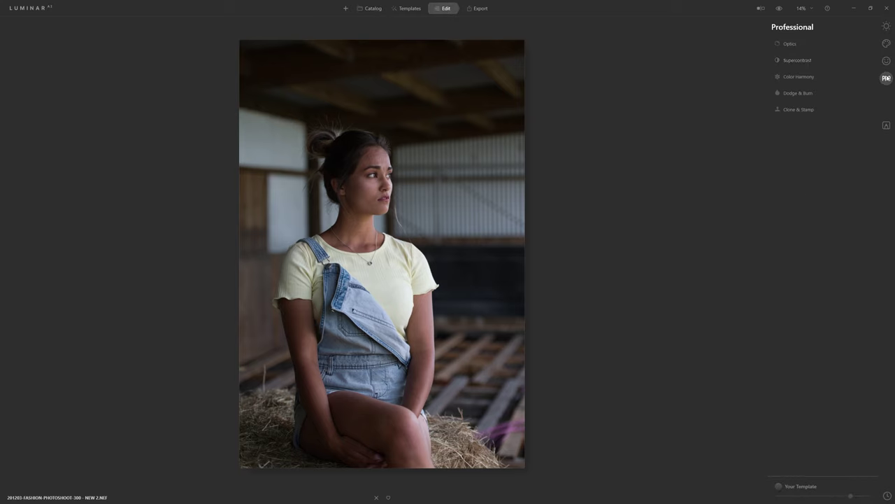
pyautogui.click(805, 94)
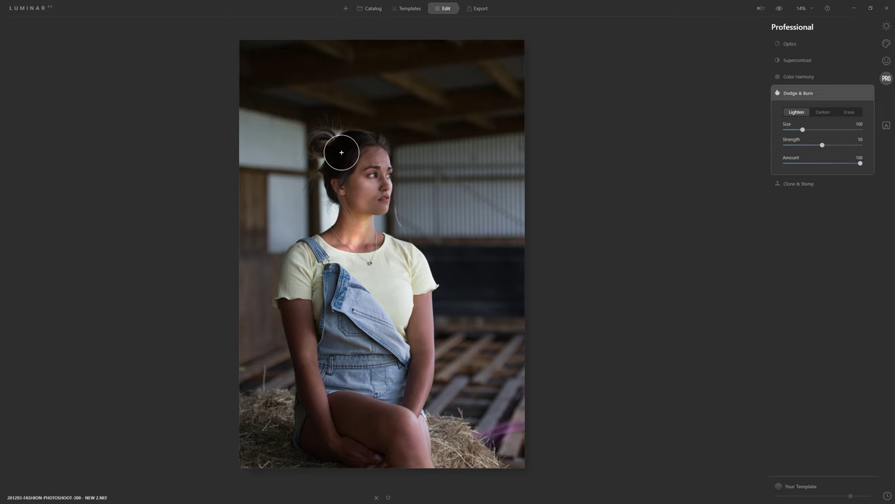
pyautogui.moveTo(349, 228)
pyautogui.mouseDown()
pyautogui.moveTo(356, 202)
pyautogui.moveTo(350, 259)
pyautogui.moveTo(348, 247)
pyautogui.moveTo(411, 278)
pyautogui.moveTo(373, 271)
pyautogui.moveTo(384, 226)
pyautogui.moveTo(367, 251)
pyautogui.mouseUp()
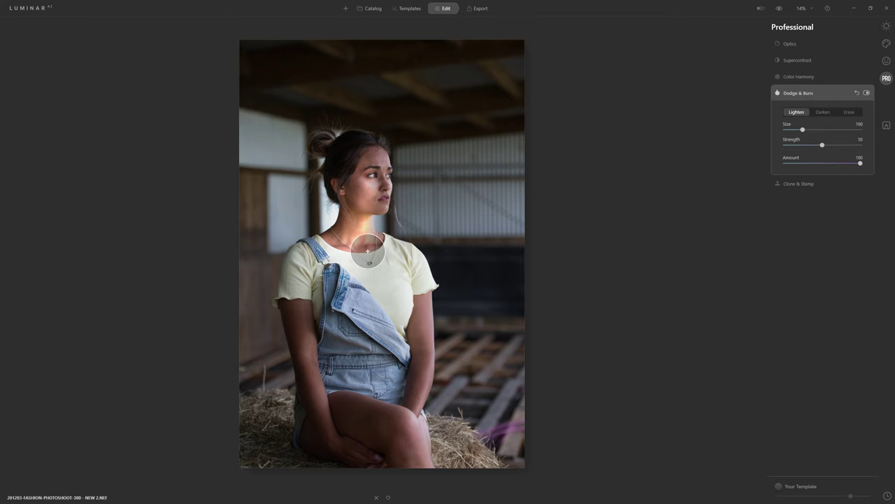
pyautogui.click(823, 112)
pyautogui.moveTo(402, 222)
pyautogui.mouseDown()
pyautogui.moveTo(385, 150)
pyautogui.moveTo(381, 213)
pyautogui.mouseUp()
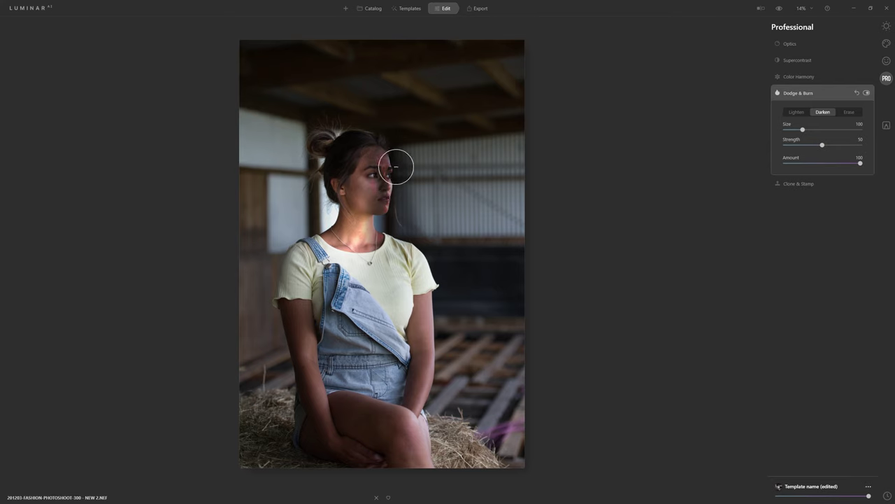
pyautogui.click(856, 93)
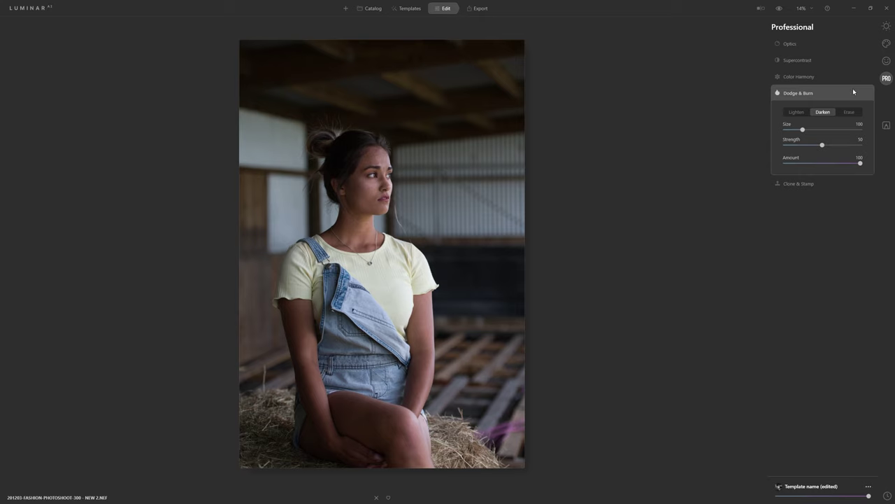
pyautogui.click(812, 95)
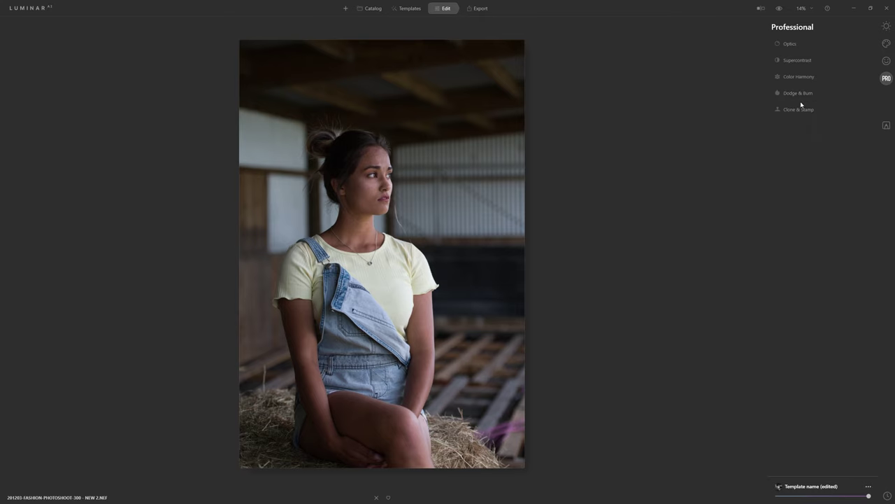
pyautogui.click(800, 98)
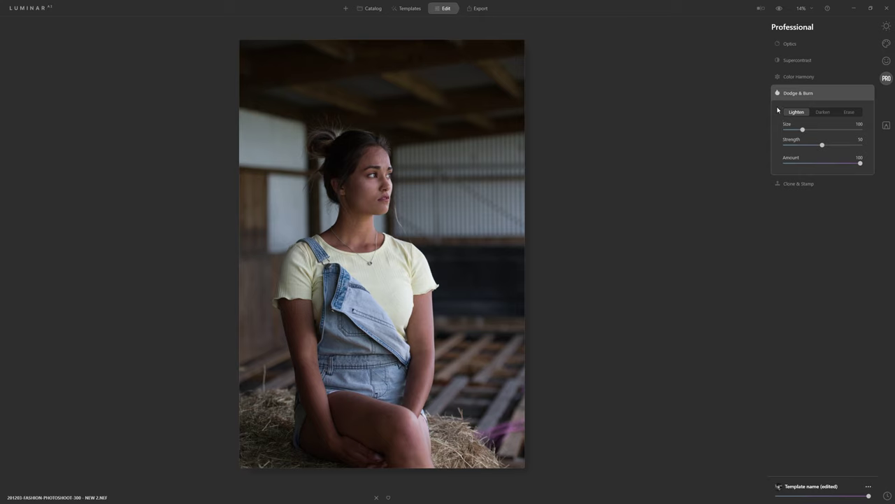
# - Add a Basic local mask with exposure -1.91, contrast -43 and saturation 11, and set its brush opacity to 11
pyautogui.click(887, 125)
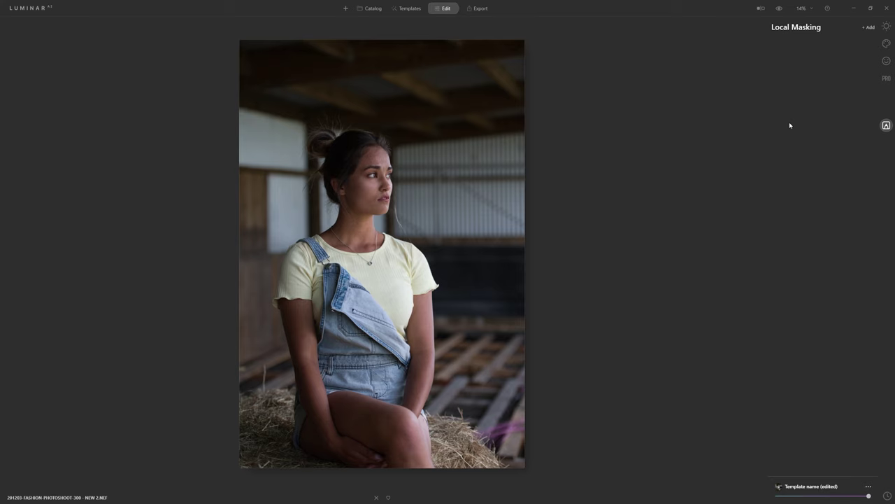
pyautogui.click(868, 27)
pyautogui.click(863, 42)
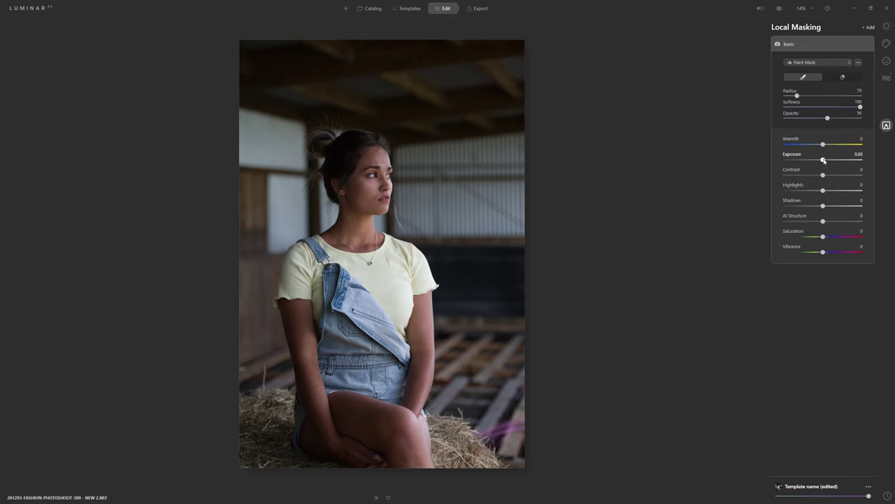
pyautogui.moveTo(823, 160); pyautogui.dragTo(811, 164)
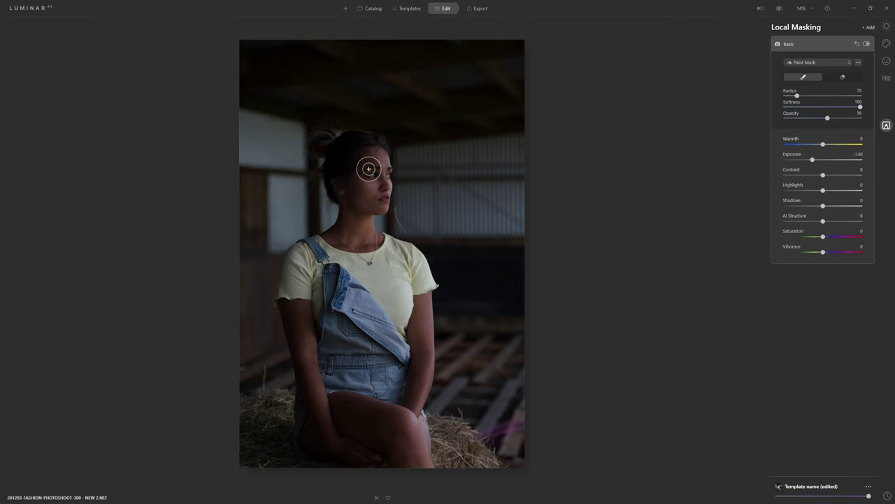
pyautogui.moveTo(823, 176); pyautogui.dragTo(809, 161)
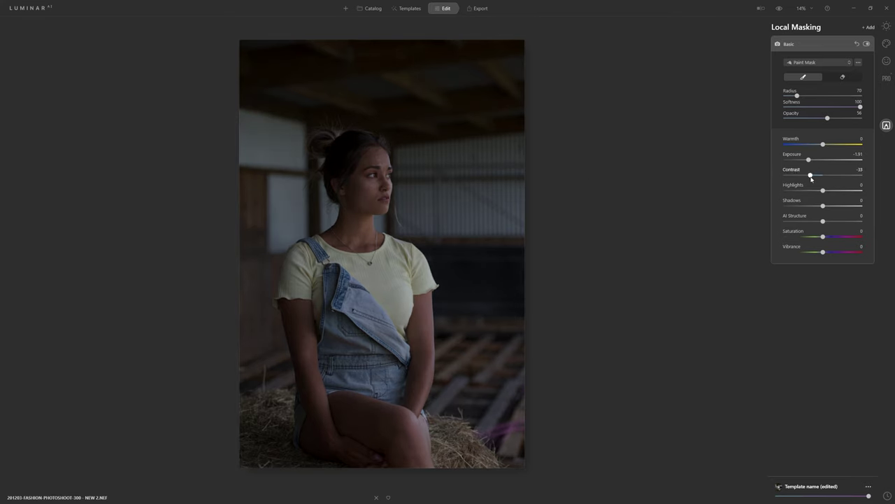
pyautogui.moveTo(812, 177); pyautogui.dragTo(809, 177)
pyautogui.moveTo(816, 119); pyautogui.dragTo(794, 119)
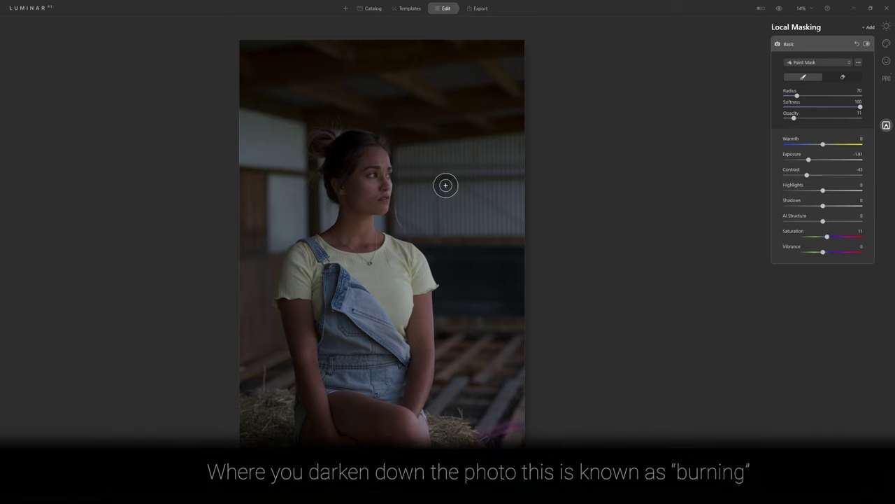
# - Paint the darkening mask over the woman's cheek and jaw with a brush radius of 34
pyautogui.press('[')
pyautogui.press('[')
pyautogui.moveTo(346, 181)
pyautogui.mouseDown()
pyautogui.moveTo(360, 211)
pyautogui.moveTo(383, 216)
pyautogui.moveTo(362, 203)
pyautogui.moveTo(383, 216)
pyautogui.moveTo(411, 213)
pyautogui.mouseUp()
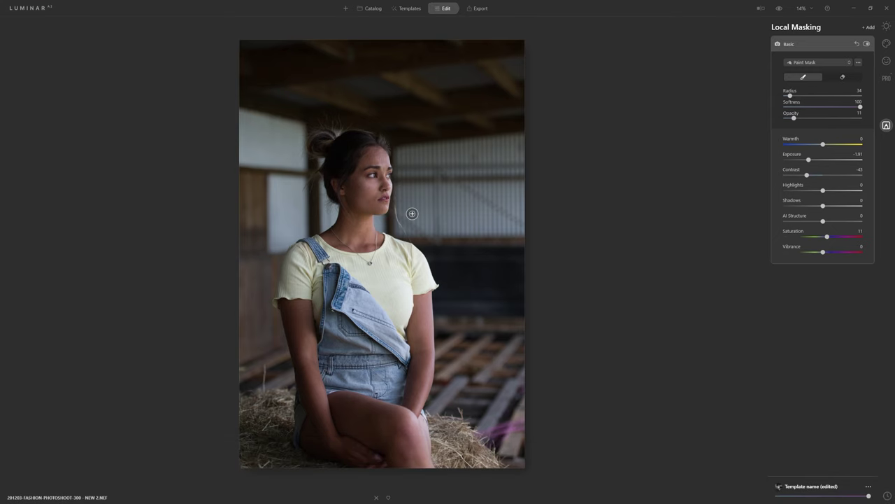
pyautogui.moveTo(354, 187); pyautogui.dragTo(365, 207)
# - Add a second Basic local mask with exposure 1.44, highlights -26 and contrast -18, and compare its effect off and on
pyautogui.click(868, 28)
pyautogui.click(863, 42)
pyautogui.moveTo(825, 160); pyautogui.dragTo(833, 165)
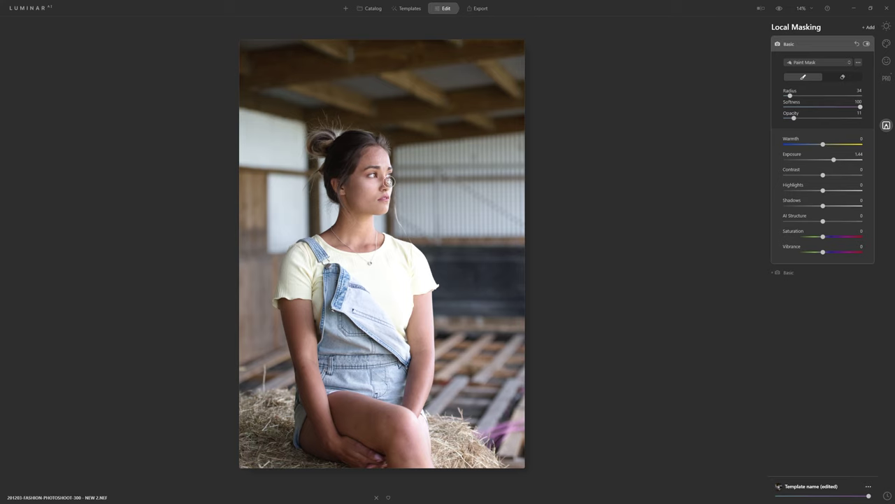
pyautogui.moveTo(822, 189)
pyautogui.mouseDown()
pyautogui.moveTo(804, 195)
pyautogui.moveTo(815, 197)
pyautogui.mouseUp()
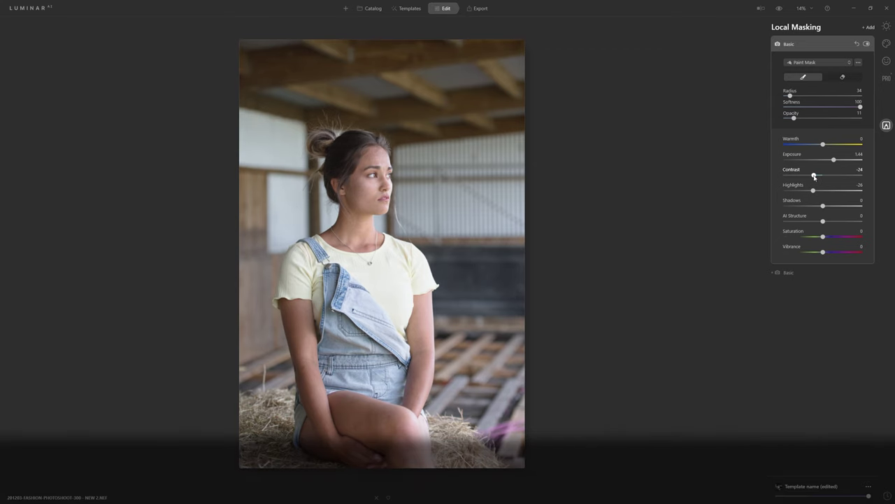
pyautogui.moveTo(818, 177); pyautogui.dragTo(817, 177)
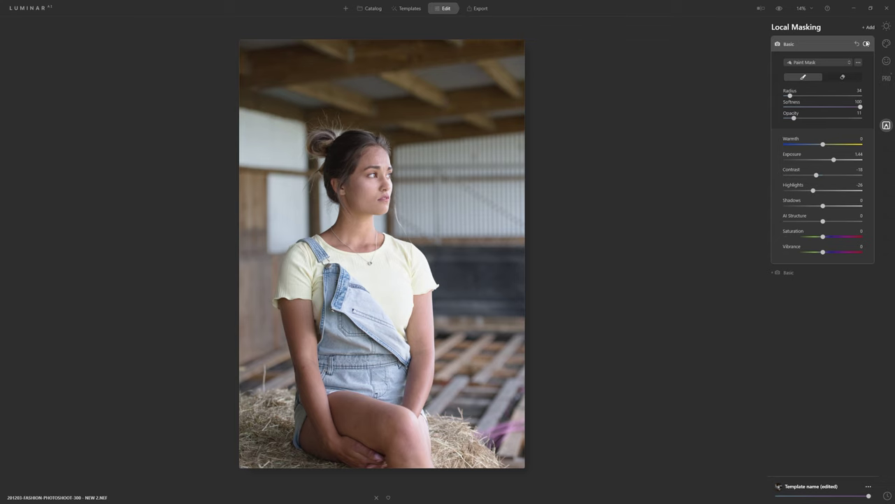
pyautogui.click(866, 44)
pyautogui.click(867, 44)
# - Try painting the lightening mask in loose strokes across the background and the woman at 100 brush opacity
pyautogui.click(378, 149)
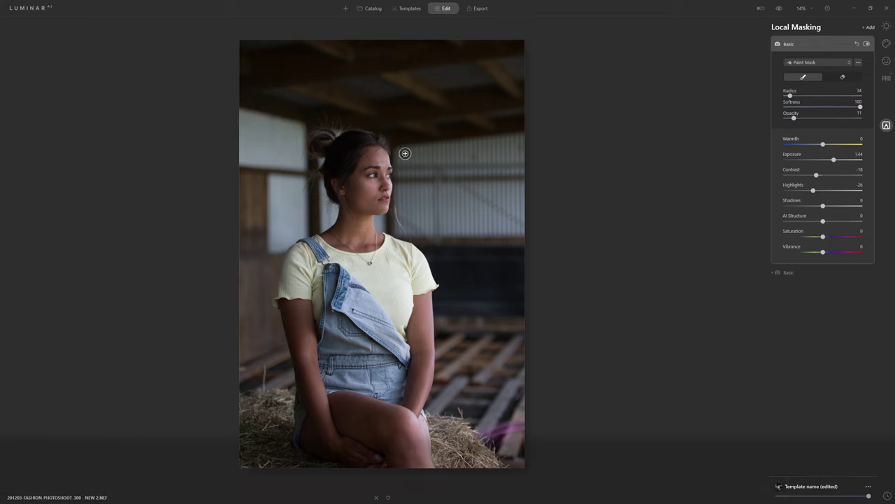
pyautogui.moveTo(794, 117); pyautogui.dragTo(874, 117)
pyautogui.moveTo(331, 107)
pyautogui.mouseDown()
pyautogui.moveTo(378, 93)
pyautogui.moveTo(423, 124)
pyautogui.mouseUp()
pyautogui.moveTo(368, 146)
pyautogui.mouseDown()
pyautogui.moveTo(474, 227)
pyautogui.moveTo(389, 300)
pyautogui.moveTo(343, 357)
pyautogui.mouseUp()
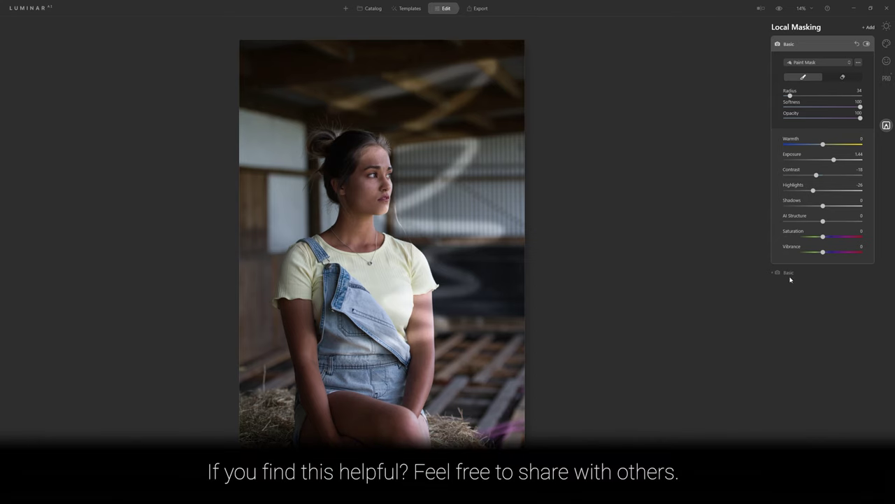
# - Try painting the darkening mask across the woman at full opacity, and revert the edit history to Basic: Enabled
pyautogui.click(789, 273)
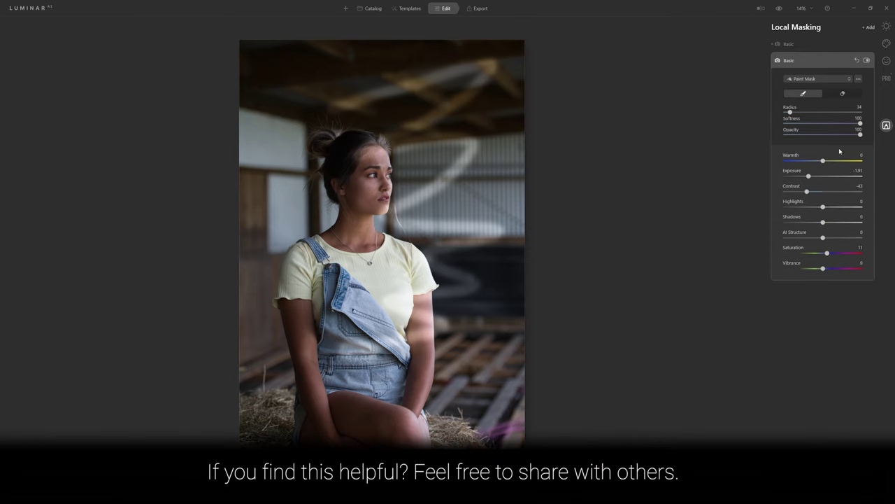
pyautogui.moveTo(311, 174)
pyautogui.mouseDown()
pyautogui.moveTo(465, 193)
pyautogui.moveTo(421, 238)
pyautogui.moveTo(304, 286)
pyautogui.mouseUp()
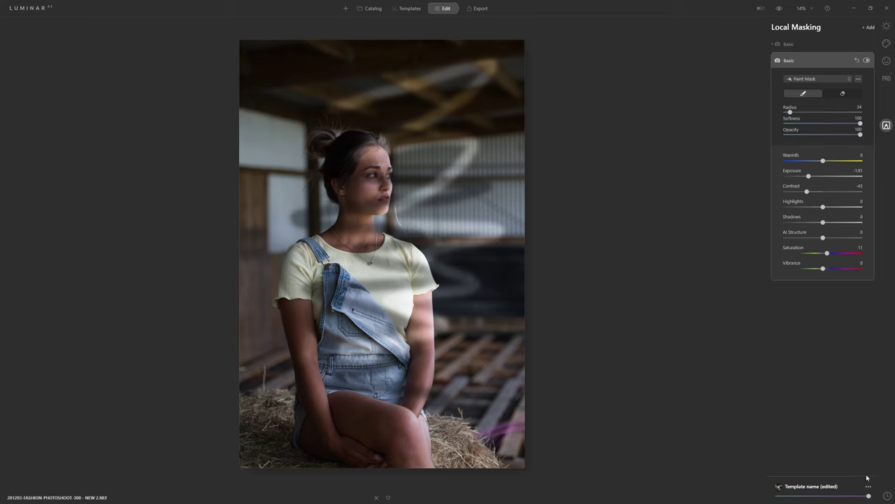
pyautogui.click(887, 495)
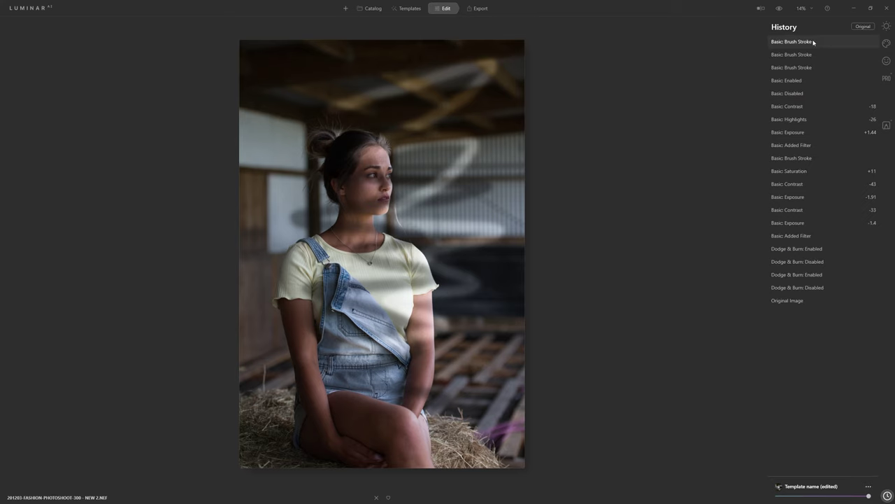
pyautogui.click(808, 80)
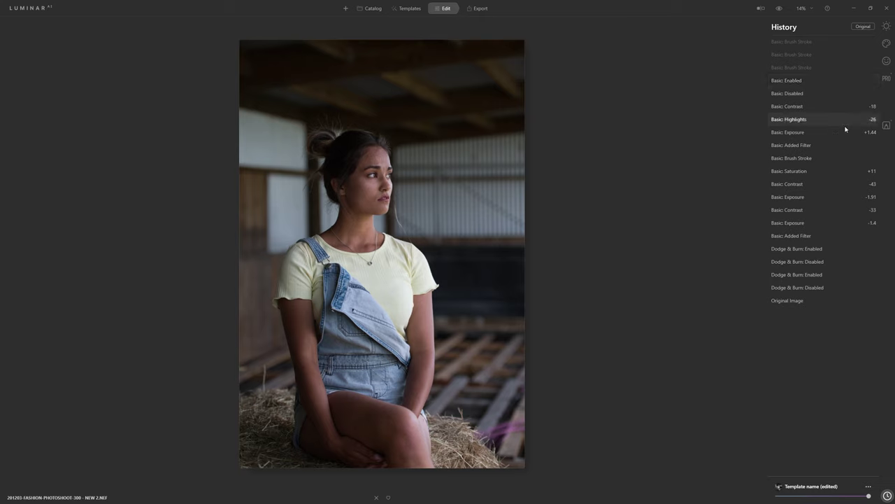
# - Paint the darkening mask over the woman's forehead with a low-opacity brush of radius 106
pyautogui.click(887, 124)
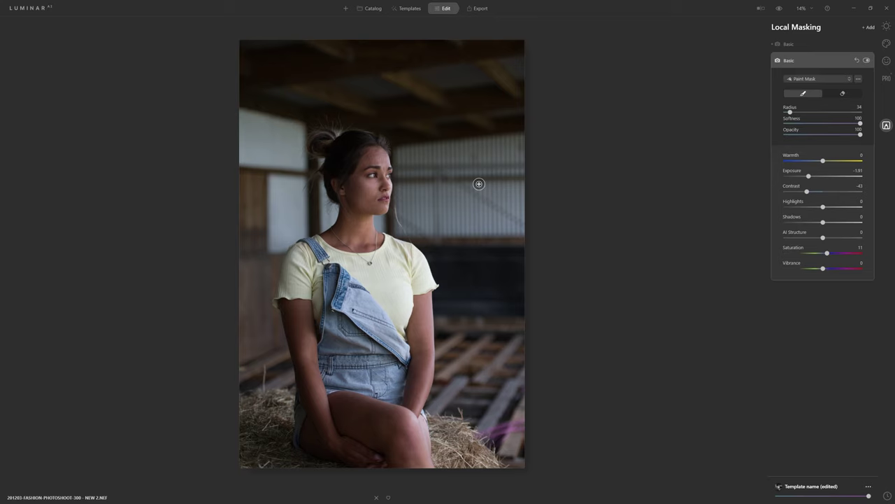
pyautogui.click(801, 9)
pyautogui.click(807, 47)
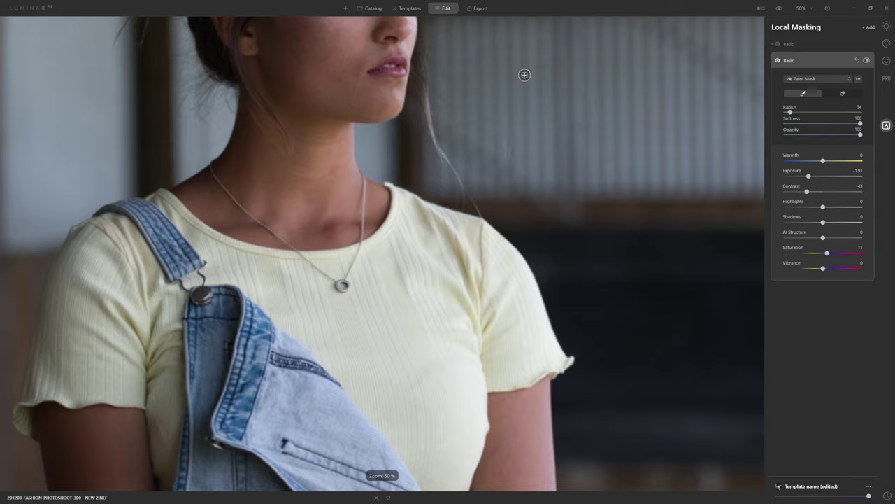
pyautogui.moveTo(523, 75)
pyautogui.mouseDown()
pyautogui.moveTo(506, 122)
pyautogui.moveTo(526, 308)
pyautogui.mouseUp()
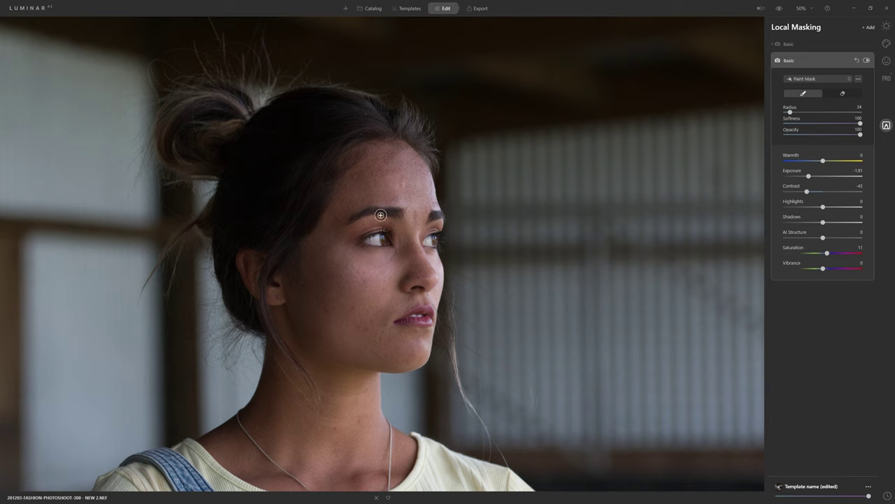
pyautogui.click(856, 135)
pyautogui.moveTo(856, 135); pyautogui.dragTo(795, 139)
pyautogui.press(']')
pyautogui.press(']')
pyautogui.press(']')
pyautogui.moveTo(396, 174)
pyautogui.mouseDown()
pyautogui.moveTo(413, 191)
pyautogui.moveTo(398, 162)
pyautogui.moveTo(418, 189)
pyautogui.moveTo(400, 161)
pyautogui.moveTo(412, 199)
pyautogui.moveTo(389, 153)
pyautogui.moveTo(373, 172)
pyautogui.moveTo(418, 159)
pyautogui.mouseUp()
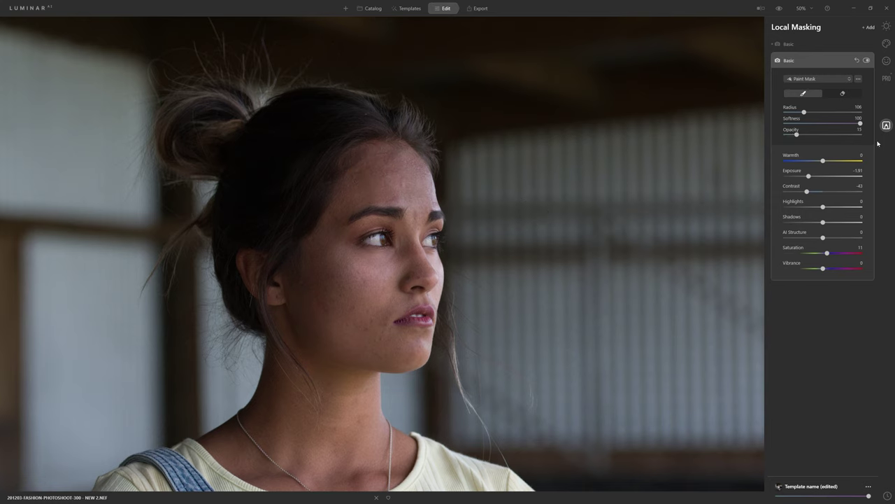
# - Paint the lightening mask over the woman's forehead at 13 brush opacity, and reduce the brush radius to 46
pyautogui.moveTo(800, 138); pyautogui.dragTo(802, 137)
pyautogui.click(849, 94)
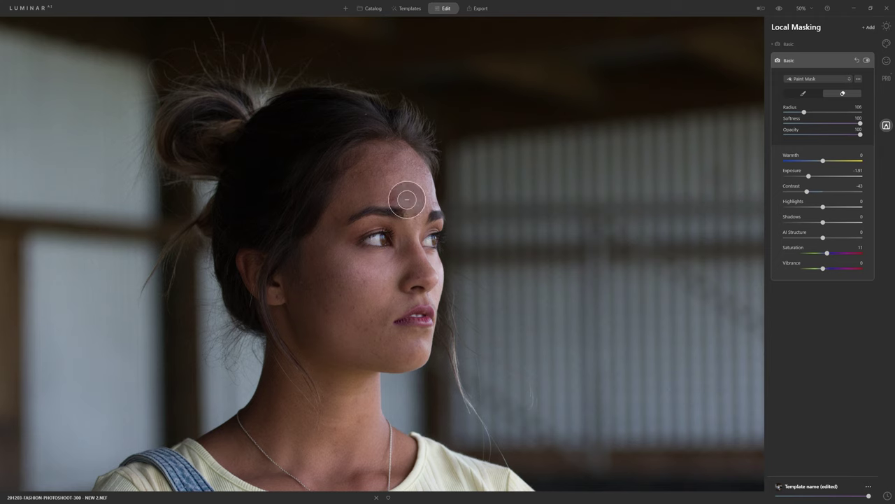
pyautogui.click(804, 46)
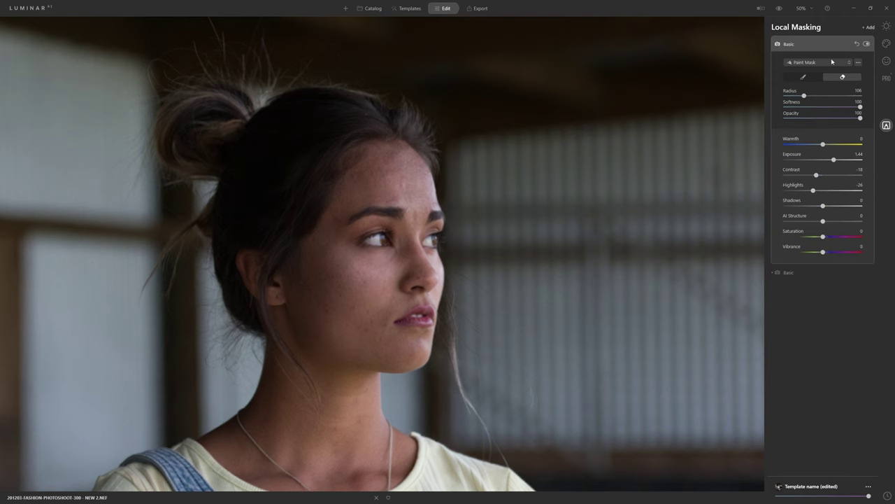
pyautogui.moveTo(861, 118); pyautogui.dragTo(796, 118)
pyautogui.click(803, 77)
pyautogui.moveTo(384, 174)
pyautogui.mouseDown()
pyautogui.moveTo(401, 158)
pyautogui.moveTo(417, 180)
pyautogui.moveTo(394, 152)
pyautogui.moveTo(388, 169)
pyautogui.moveTo(407, 192)
pyautogui.moveTo(428, 186)
pyautogui.moveTo(398, 151)
pyautogui.moveTo(405, 188)
pyautogui.moveTo(404, 166)
pyautogui.moveTo(425, 200)
pyautogui.moveTo(372, 190)
pyautogui.mouseUp()
pyautogui.press('[')
pyautogui.press('[')
pyautogui.press('[')
pyautogui.press('[')
pyautogui.press('[')
pyautogui.press('[')
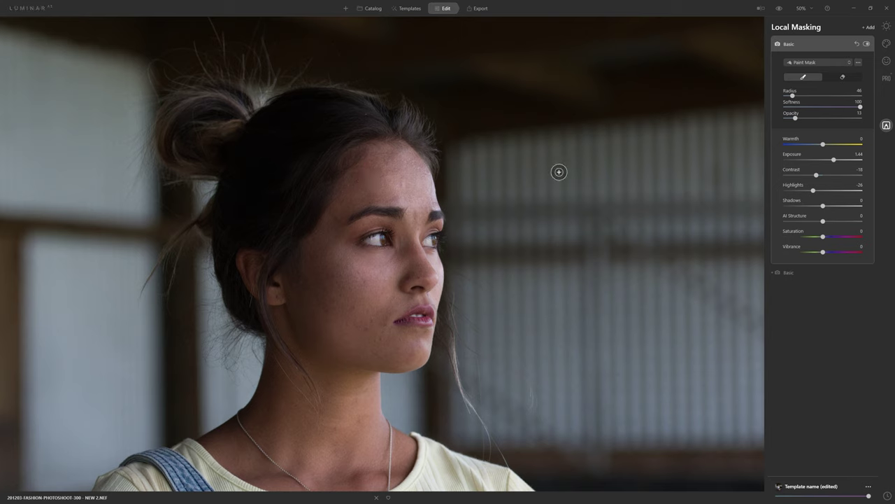
# - Compare the portrait before and after the edits
pyautogui.click(780, 9)
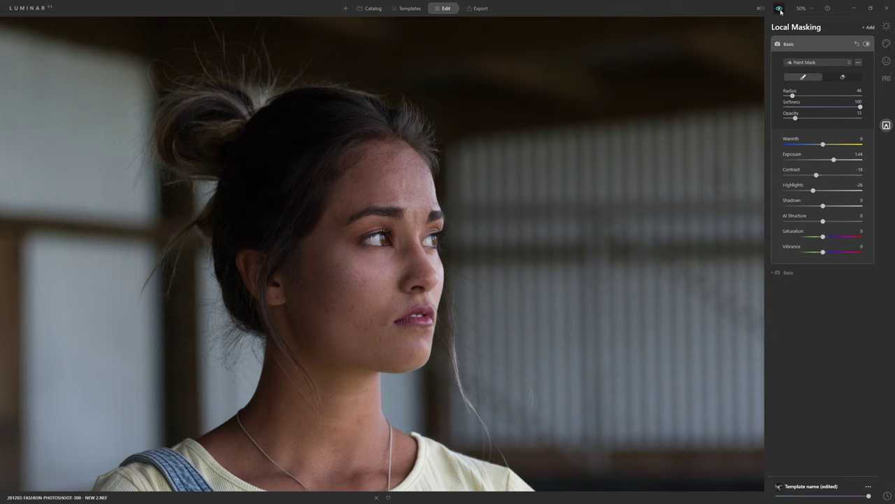
pyautogui.click(780, 9)
pyautogui.click(780, 9)
pyautogui.click(779, 9)
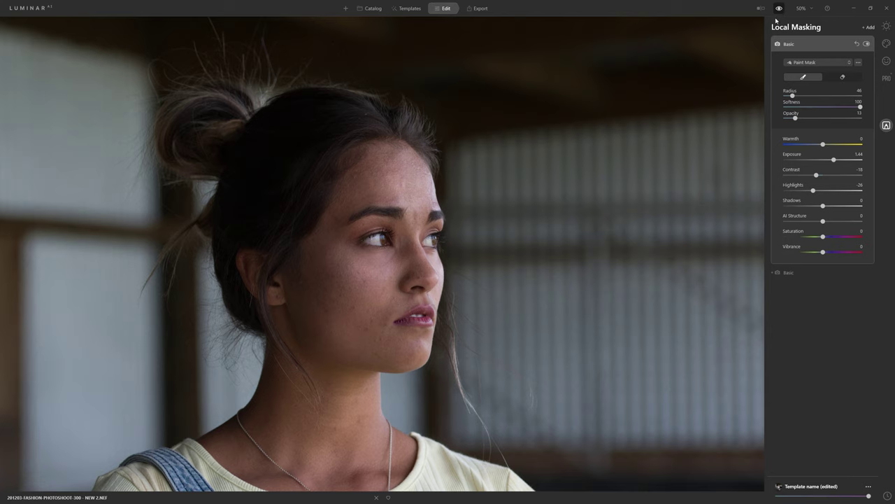
# - Paint the lightening mask over the cheek below the eye and up toward the temple at 9 brush opacity
pyautogui.press(']')
pyautogui.press(']')
pyautogui.press(']')
pyautogui.press(']')
pyautogui.moveTo(396, 266)
pyautogui.mouseDown()
pyautogui.moveTo(339, 249)
pyautogui.moveTo(363, 276)
pyautogui.moveTo(394, 274)
pyautogui.moveTo(349, 263)
pyautogui.moveTo(401, 278)
pyautogui.moveTo(382, 270)
pyautogui.mouseUp()
pyautogui.press('[')
pyautogui.press('[')
pyautogui.press('[')
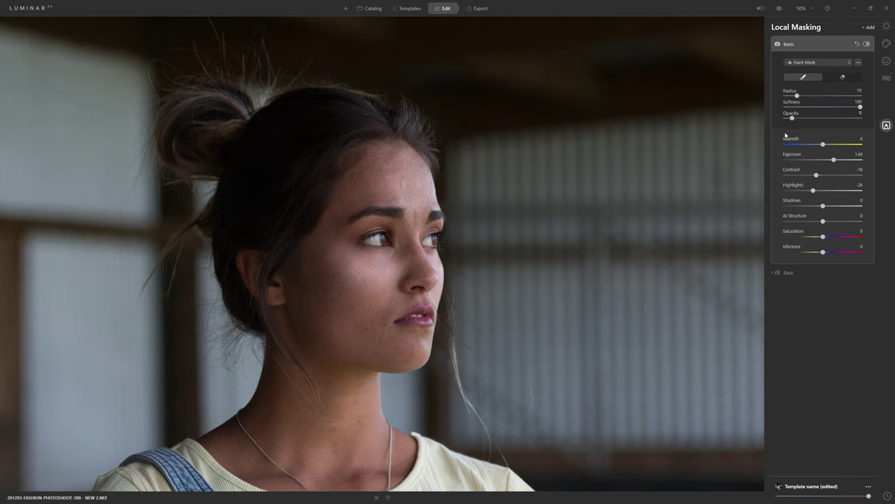
pyautogui.click(778, 9)
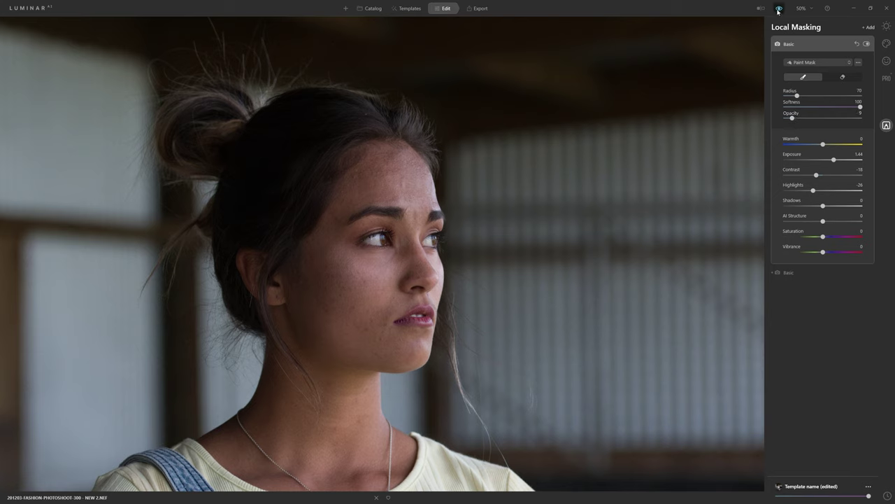
pyautogui.scroll(5, 374, 282)
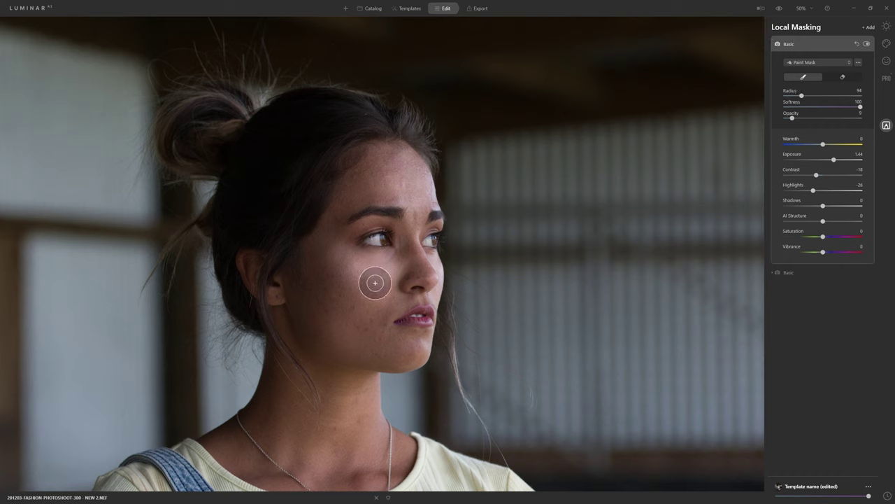
pyautogui.moveTo(347, 263)
pyautogui.mouseDown()
pyautogui.moveTo(376, 281)
pyautogui.moveTo(395, 274)
pyautogui.moveTo(370, 289)
pyautogui.moveTo(320, 224)
pyautogui.mouseUp()
# - Paint the lightening mask down the bridge of the nose to its tip with a smaller brush
pyautogui.press('[')
pyautogui.press('[')
pyautogui.press('[')
pyautogui.press('[')
pyautogui.press('[')
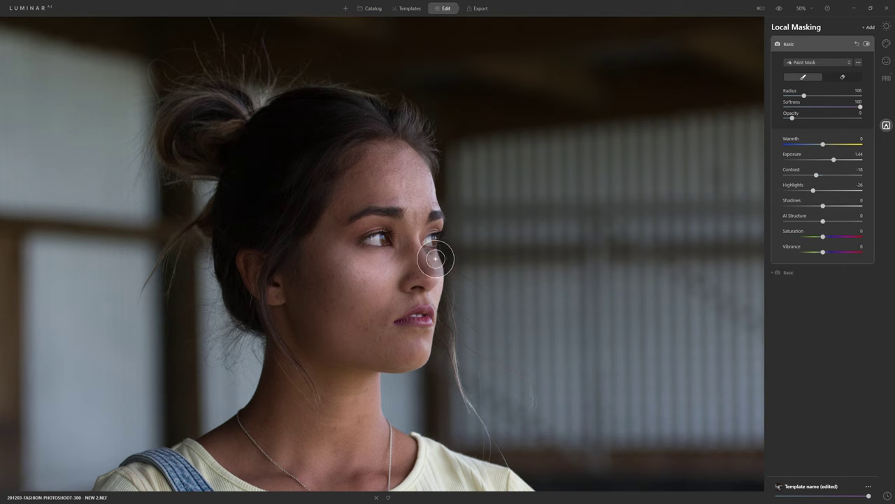
pyautogui.scroll(1, 416, 242)
pyautogui.moveTo(415, 242); pyautogui.dragTo(434, 277)
pyautogui.moveTo(418, 242)
pyautogui.mouseDown()
pyautogui.moveTo(437, 276)
pyautogui.moveTo(424, 259)
pyautogui.moveTo(442, 282)
pyautogui.mouseUp()
pyautogui.press('[')
pyautogui.press(']')
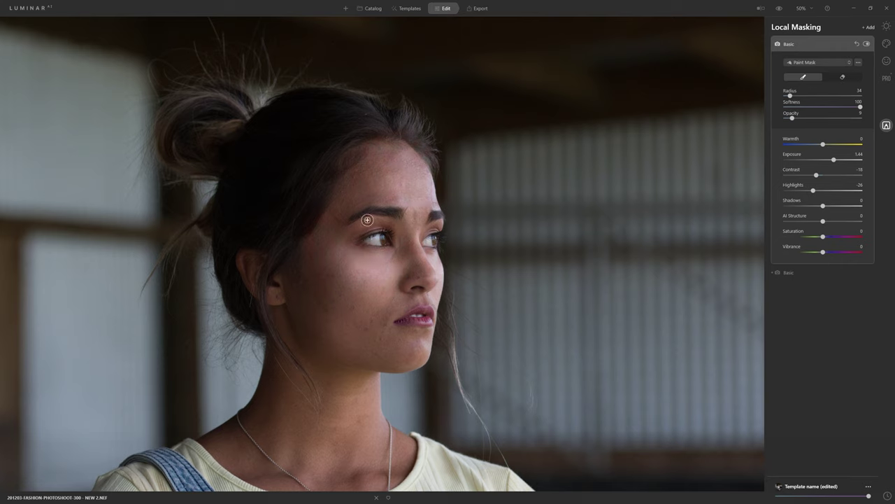
# - Paint the lightening mask over the upper eyelids and the eye with a fine brush, down to radius 22
pyautogui.moveTo(354, 226)
pyautogui.mouseDown()
pyautogui.moveTo(385, 223)
pyautogui.moveTo(358, 226)
pyautogui.mouseUp()
pyautogui.press('[')
pyautogui.moveTo(435, 224); pyautogui.dragTo(461, 228)
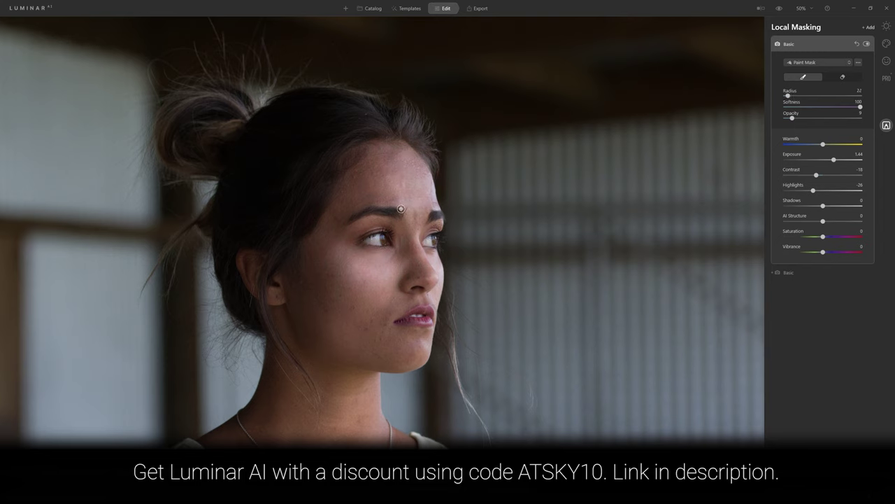
pyautogui.moveTo(369, 216); pyautogui.dragTo(419, 236)
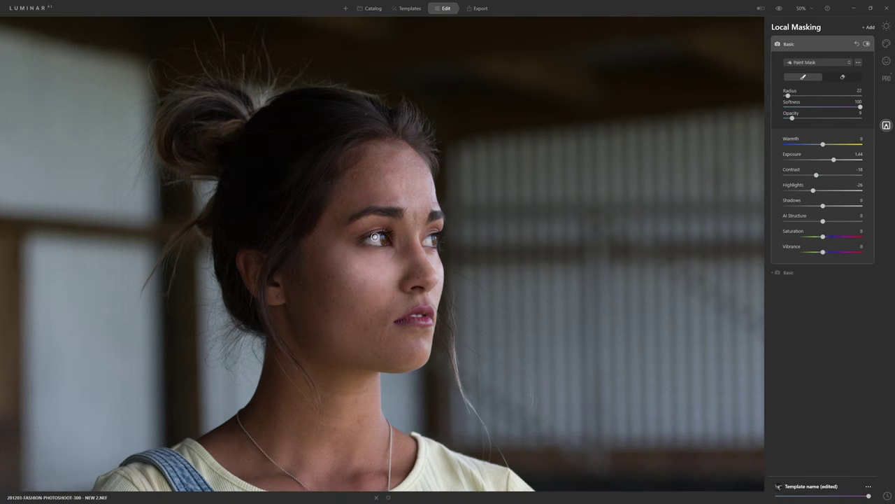
# - Switch the mask overlay on and off to examine which parts of the face the lightening mask covers
pyautogui.press('/')
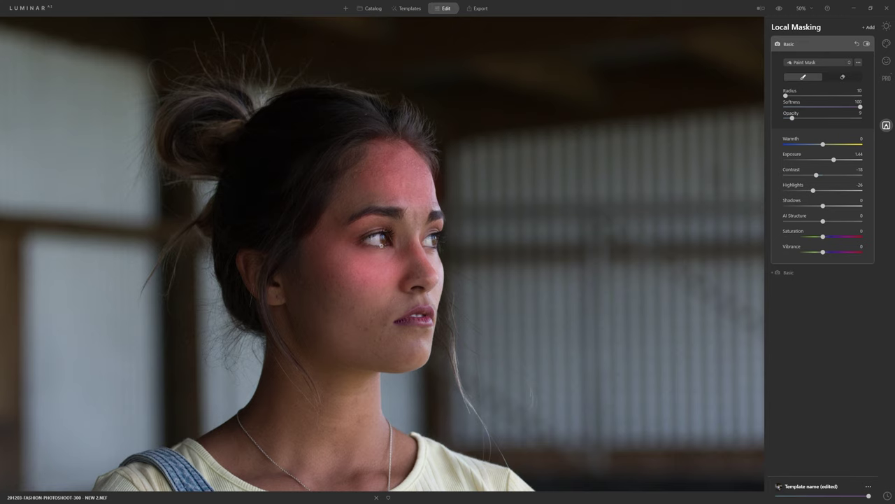
pyautogui.press('/')
pyautogui.press('/')
pyautogui.press('/')
pyautogui.press('/')
pyautogui.press('/')
pyautogui.press('/')
pyautogui.press('/')
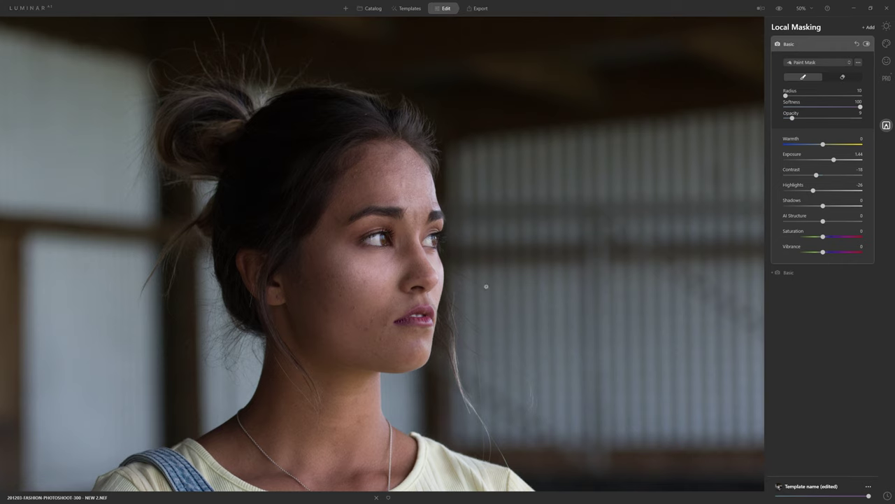
# - Paint the lightening mask below the inner corner of the eye and over the ear and earlobe
pyautogui.moveTo(385, 242)
pyautogui.mouseDown()
pyautogui.moveTo(419, 254)
pyautogui.moveTo(436, 242)
pyautogui.moveTo(391, 264)
pyautogui.mouseUp()
pyautogui.moveTo(254, 253); pyautogui.dragTo(242, 255)
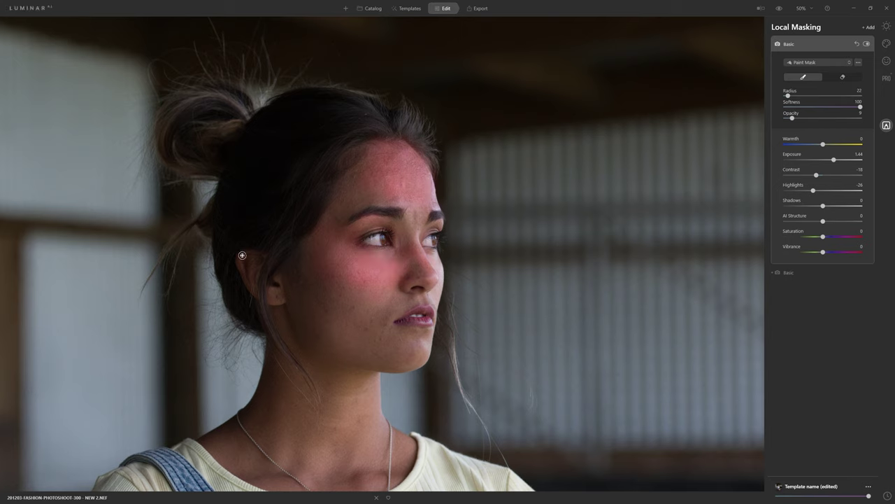
pyautogui.moveTo(256, 288)
pyautogui.mouseDown()
pyautogui.moveTo(255, 267)
pyautogui.moveTo(281, 282)
pyautogui.moveTo(282, 299)
pyautogui.mouseUp()
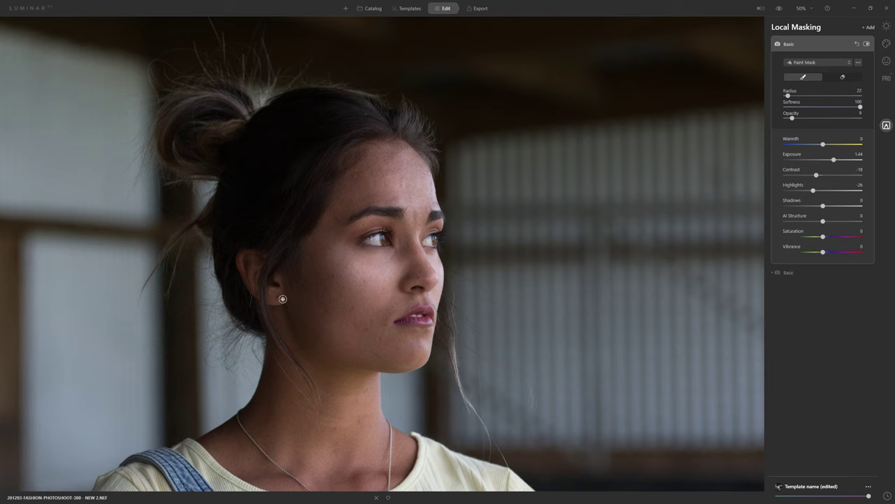
# - Paint the lightening mask from the earlobe across to the lips, reduce the brush radius to 10, and compare before and after
pyautogui.press(']')
pyautogui.press(']')
pyautogui.press(']')
pyautogui.press(']')
pyautogui.moveTo(277, 295)
pyautogui.mouseDown()
pyautogui.moveTo(302, 305)
pyautogui.moveTo(314, 330)
pyautogui.moveTo(384, 349)
pyautogui.moveTo(355, 332)
pyautogui.moveTo(365, 331)
pyautogui.moveTo(422, 388)
pyautogui.moveTo(354, 339)
pyautogui.moveTo(335, 339)
pyautogui.moveTo(403, 354)
pyautogui.moveTo(395, 346)
pyautogui.moveTo(417, 348)
pyautogui.moveTo(415, 321)
pyautogui.mouseUp()
pyautogui.press(']')
pyautogui.press(']')
pyautogui.press(']')
pyautogui.press(']')
pyautogui.press(']')
pyautogui.press(']')
pyautogui.press('[')
pyautogui.press('[')
pyautogui.press('[')
pyautogui.press('[')
pyautogui.press('[')
pyautogui.press('[')
pyautogui.press('[')
pyautogui.press('[')
pyautogui.press('[')
pyautogui.press('[')
pyautogui.press('[')
pyautogui.press('[')
pyautogui.click(784, 10)
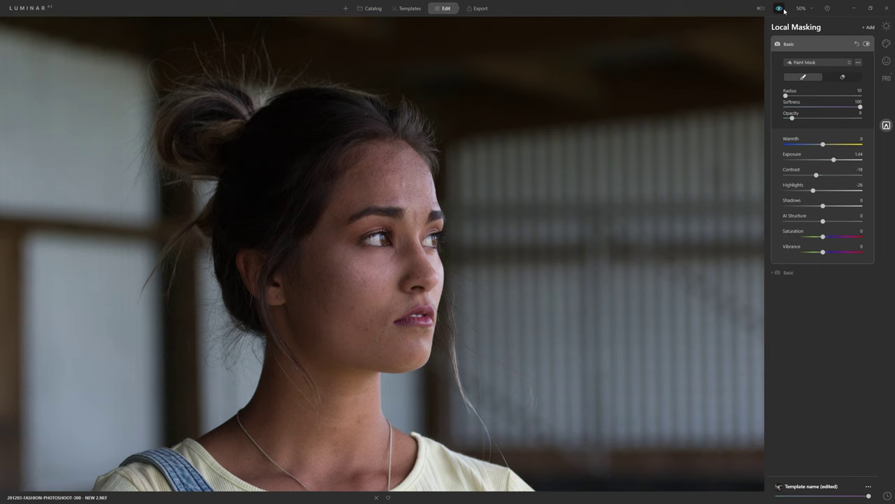
pyautogui.click(784, 10)
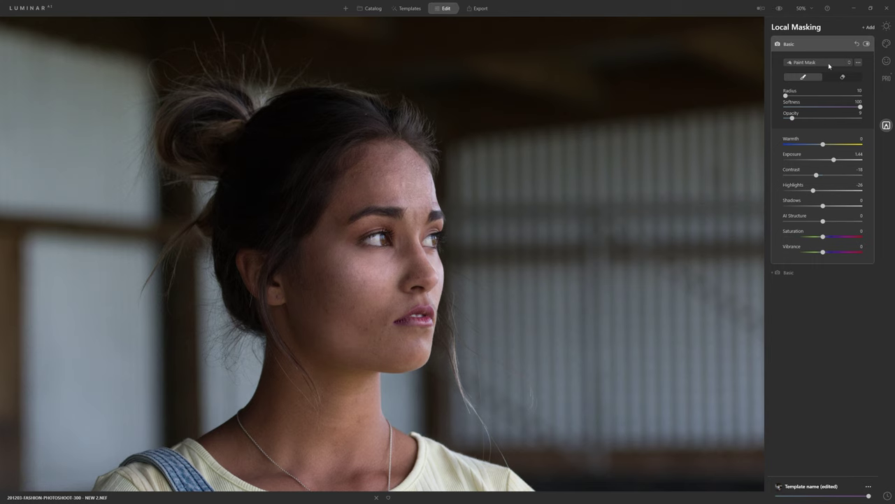
# - Erase the lightening mask softly over the lower cheek at radius 130 and opacity 9, and compare before and after
pyautogui.click(847, 78)
pyautogui.scroll(12, 345, 338)
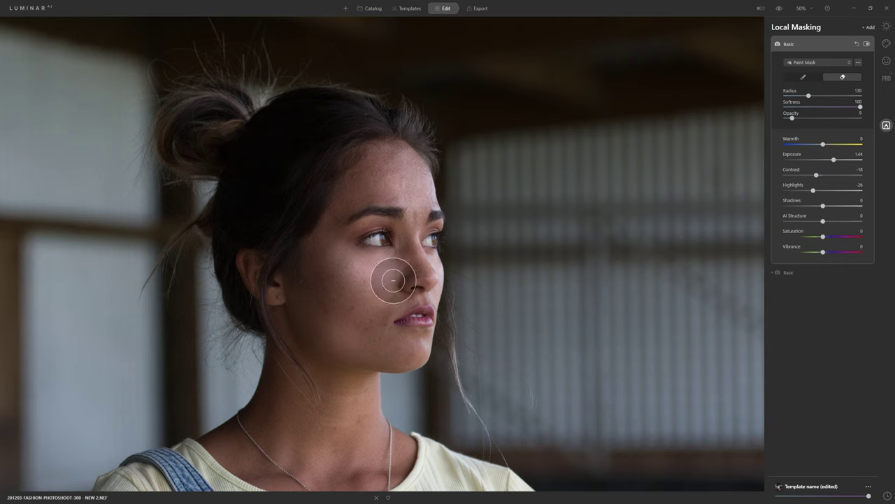
pyautogui.moveTo(343, 327)
pyautogui.mouseDown()
pyautogui.moveTo(346, 355)
pyautogui.moveTo(375, 340)
pyautogui.mouseUp()
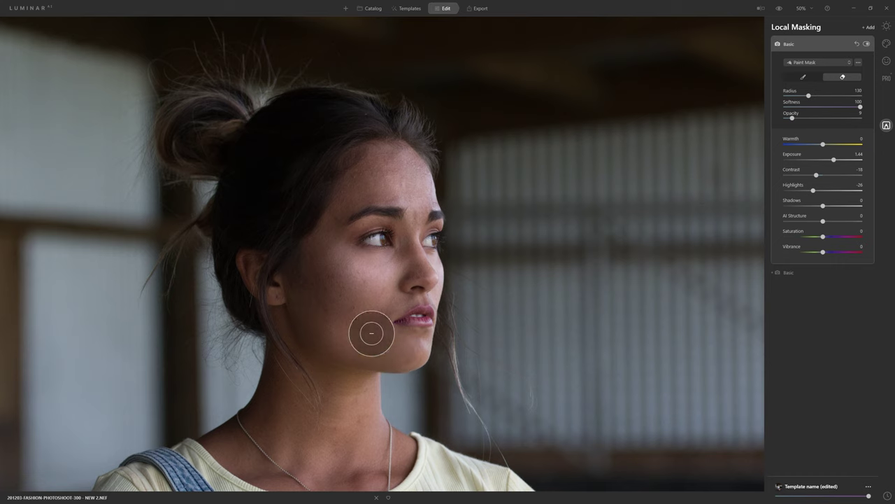
pyautogui.click(780, 9)
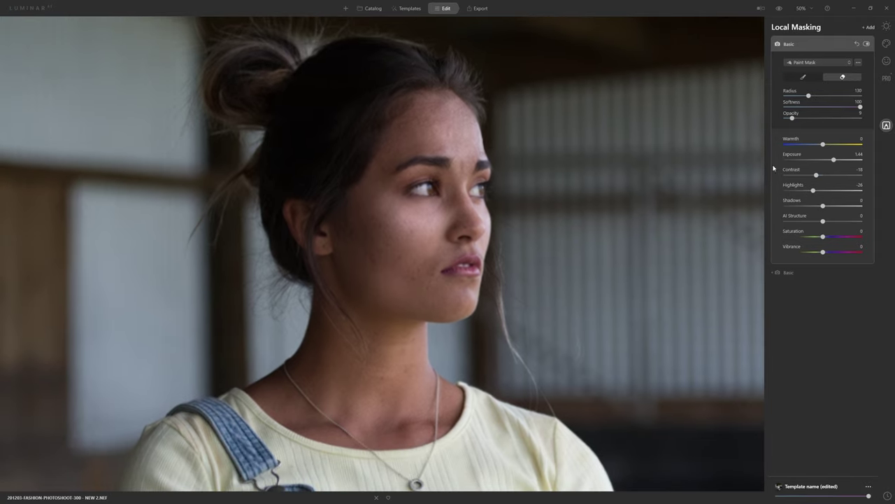
# - Paint the darkening mask from the earlobe down the side of the jaw at 9 brush opacity
pyautogui.click(796, 273)
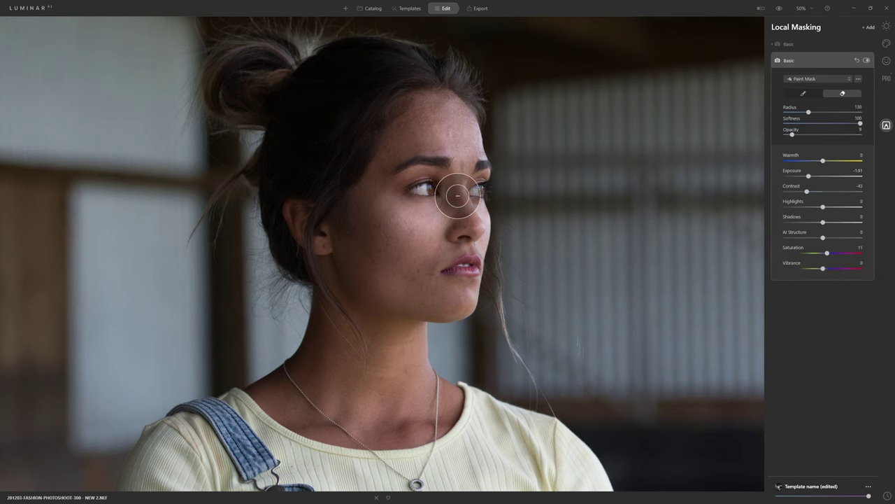
pyautogui.press('[')
pyautogui.press('[')
pyautogui.press('[')
pyautogui.press('[')
pyautogui.press('[')
pyautogui.press('[')
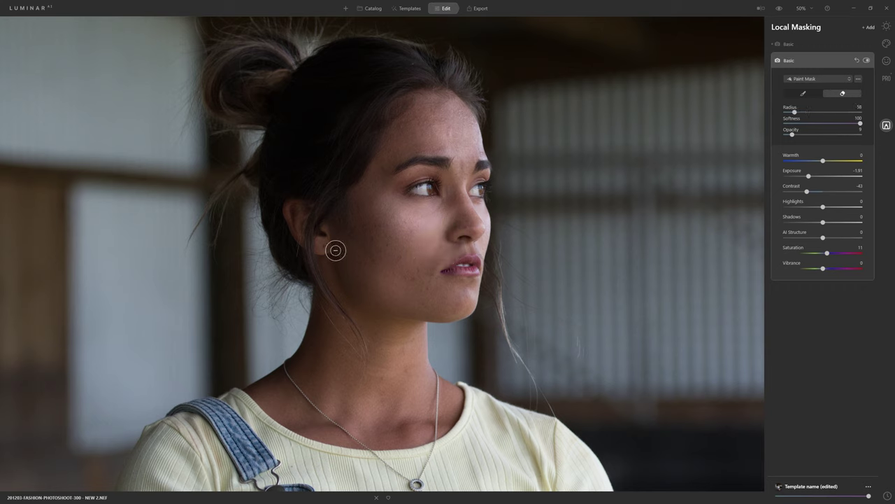
pyautogui.press('[')
pyautogui.press('[')
pyautogui.click(800, 92)
pyautogui.press(']')
pyautogui.press(']')
pyautogui.moveTo(336, 254)
pyautogui.mouseDown()
pyautogui.moveTo(371, 296)
pyautogui.moveTo(446, 314)
pyautogui.moveTo(416, 312)
pyautogui.mouseUp()
# - Paint the darkening mask along the jawline toward the chin with a narrower brush, and compare before and after
pyautogui.press('[')
pyautogui.press('[')
pyautogui.press('[')
pyautogui.moveTo(361, 301); pyautogui.dragTo(442, 318)
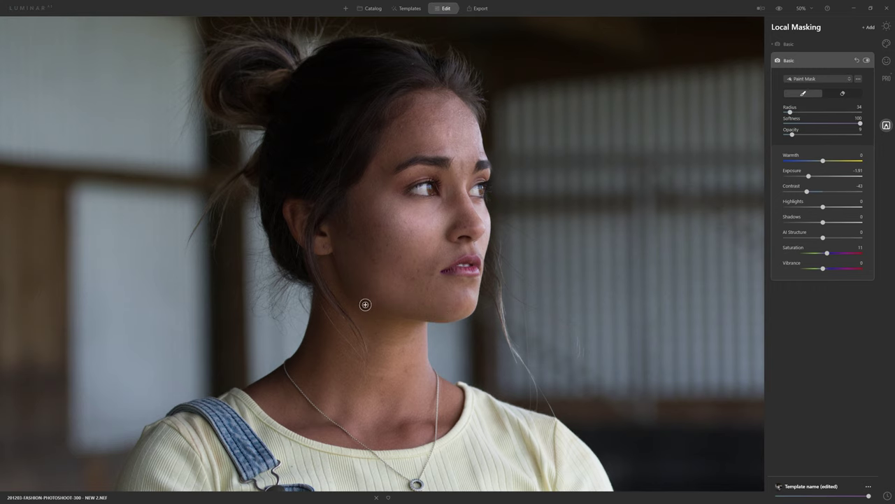
pyautogui.press('[')
pyautogui.press('[')
pyautogui.press(']')
pyautogui.press('[')
pyautogui.click(779, 9)
# - Paint the darkening mask on the side of the nose and near the inner end of the eyebrow
pyautogui.press('[')
pyautogui.press(']')
pyautogui.moveTo(459, 208); pyautogui.dragTo(459, 211)
pyautogui.moveTo(455, 159); pyautogui.dragTo(454, 168)
pyautogui.press('[')
# - Paint the lightening mask between the eyebrows with a radius 10 brush, and touch up a small patch on the forehead
pyautogui.click(814, 45)
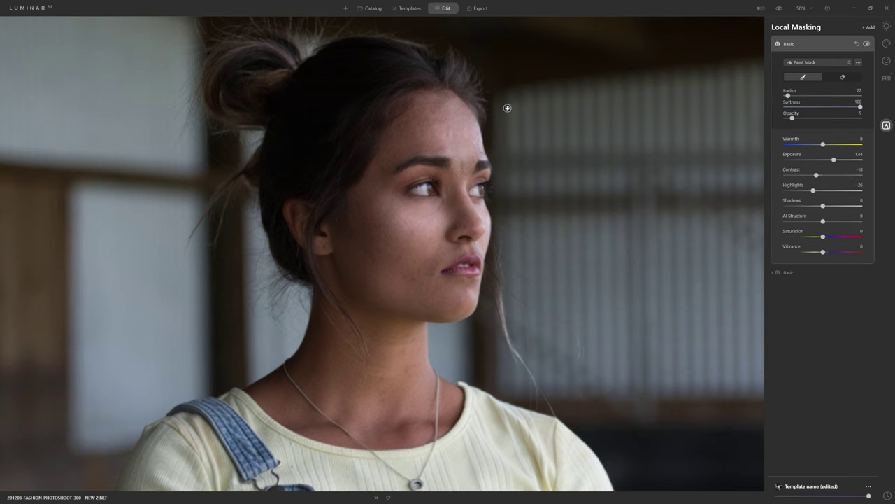
pyautogui.press('[')
pyautogui.press('[')
pyautogui.press('[')
pyautogui.press('[')
pyautogui.press('[')
pyautogui.press('[')
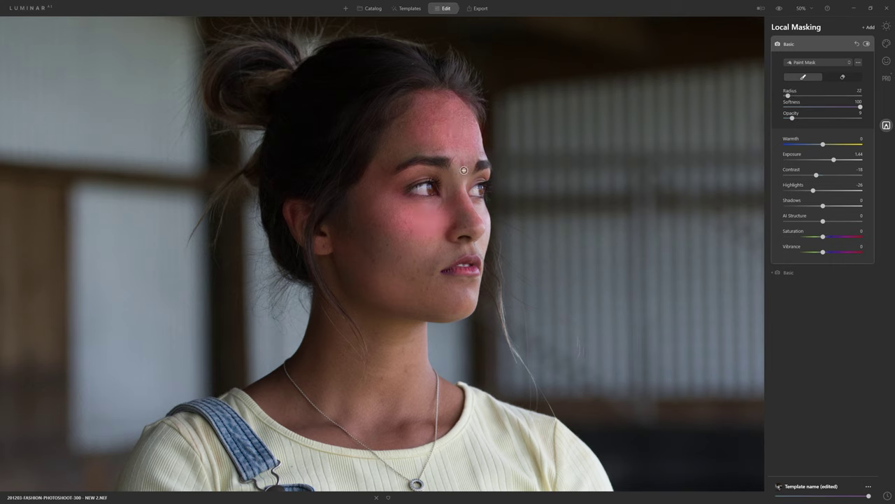
pyautogui.moveTo(462, 160); pyautogui.dragTo(462, 169)
pyautogui.moveTo(461, 169); pyautogui.dragTo(463, 165)
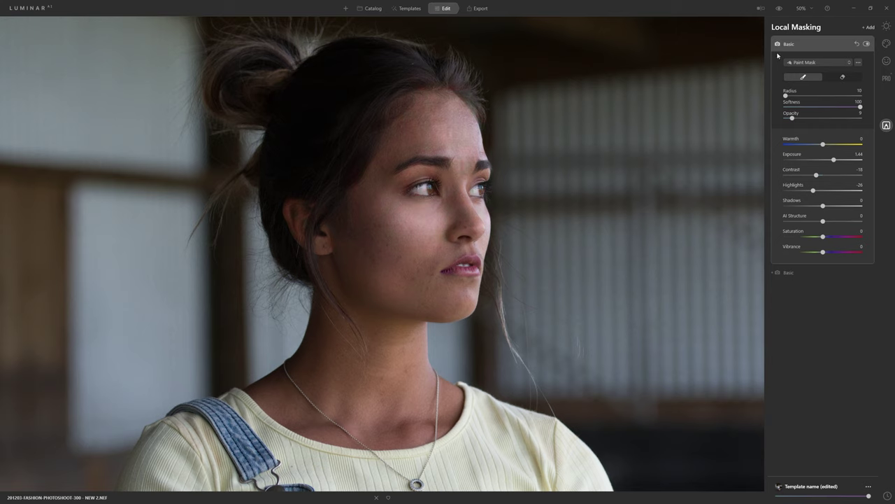
pyautogui.click(778, 8)
pyautogui.moveTo(449, 136); pyautogui.dragTo(462, 132)
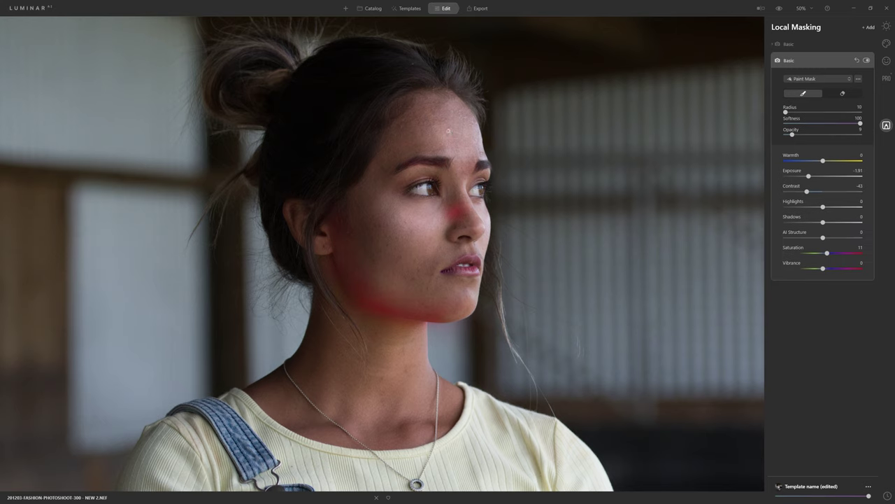
pyautogui.press(']')
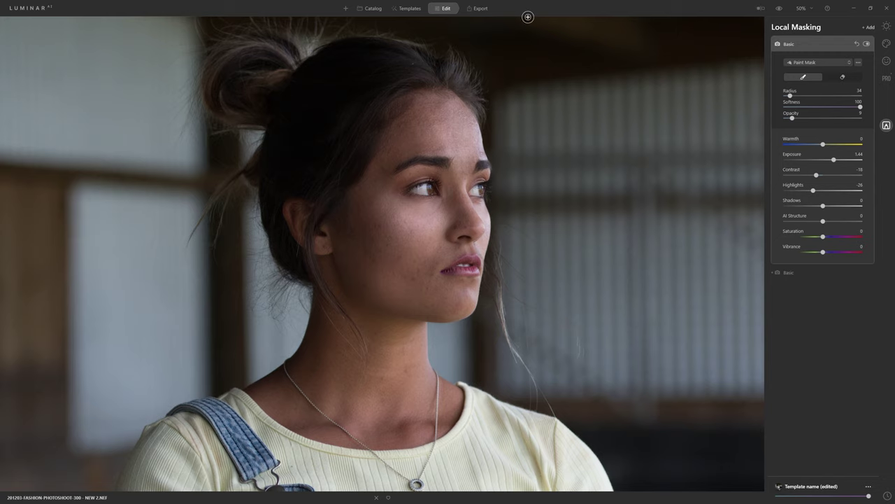
# - Dab the lightening mask over the small dark spots in the middle of the cheek with a radius 10 brush
pyautogui.click(801, 8)
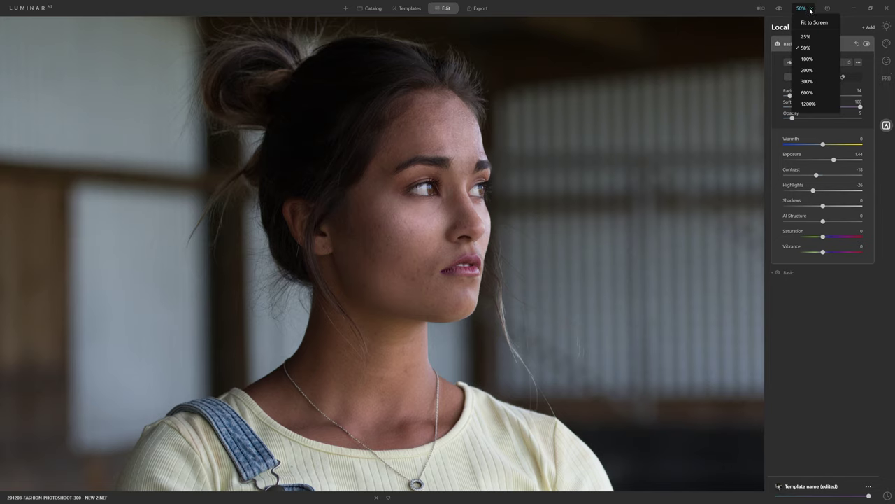
pyautogui.click(814, 59)
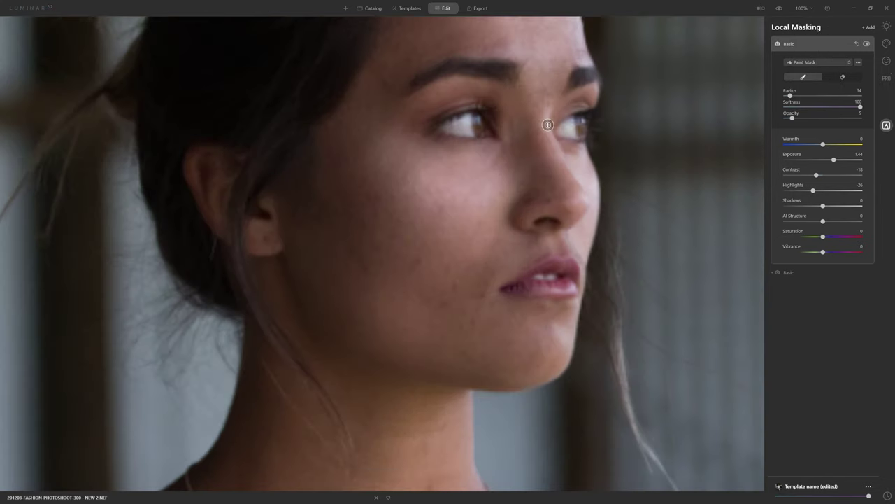
pyautogui.moveTo(544, 100); pyautogui.dragTo(516, 180)
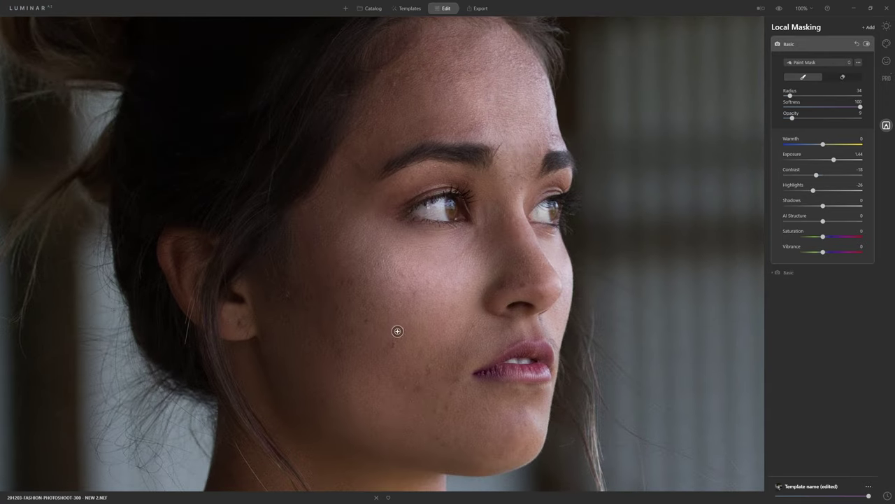
pyautogui.press('[')
pyautogui.press('[')
pyautogui.press('[')
pyautogui.click(391, 347)
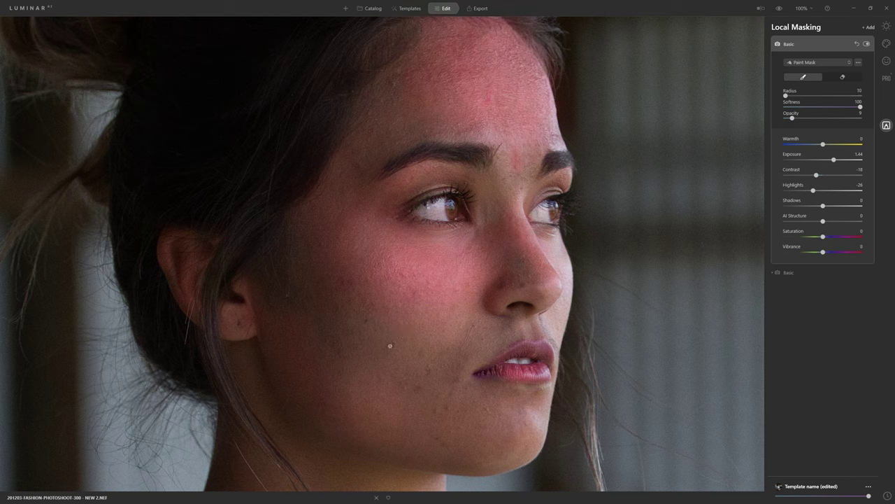
pyautogui.click(394, 344)
pyautogui.click(394, 345)
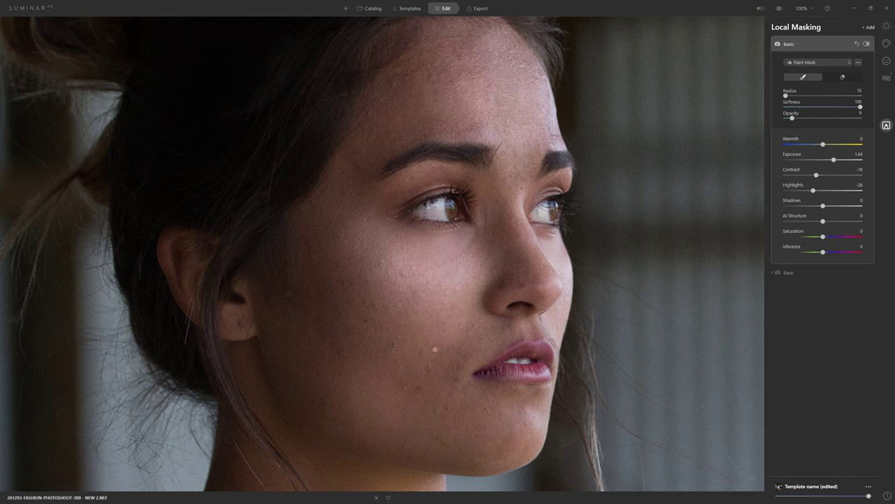
pyautogui.click(422, 349)
# - Paint the lightening mask over the dark spots on the lower cheek beside the corner of the mouth
pyautogui.moveTo(428, 365); pyautogui.dragTo(420, 394)
pyautogui.scroll(3, 419, 390)
pyautogui.click(417, 390)
pyautogui.press('[')
pyautogui.press('[')
pyautogui.press('[')
pyautogui.press('[')
pyautogui.click(455, 380)
# - Paint the lightening mask over the blemishes below the corner of the mouth, finishing with a radius 10 brush
pyautogui.press(']')
pyautogui.press(']')
pyautogui.press(']')
pyautogui.press(']')
pyautogui.moveTo(451, 384); pyautogui.dragTo(450, 411)
pyautogui.press('[')
pyautogui.press('[')
pyautogui.press('[')
pyautogui.press('[')
pyautogui.click(445, 409)
pyautogui.click(434, 410)
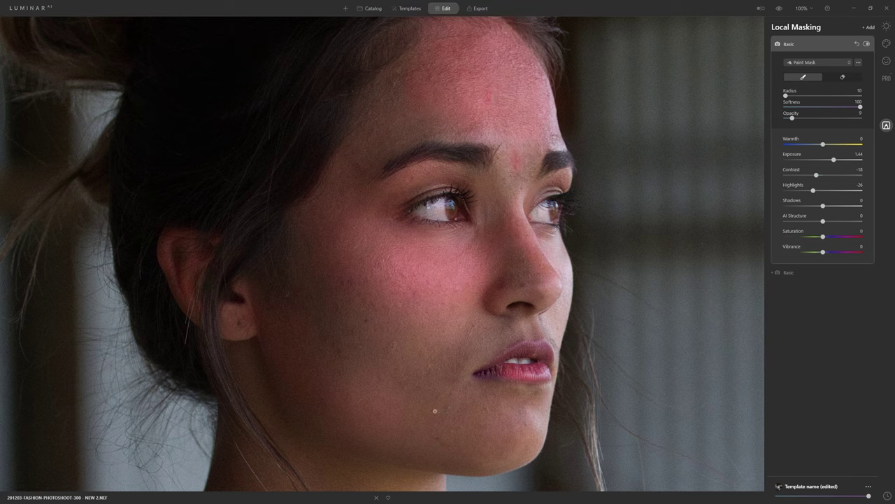
# - Dab the lightening mask over the remaining small dark spots on the cheek with a radius 10 brush
pyautogui.click(440, 393)
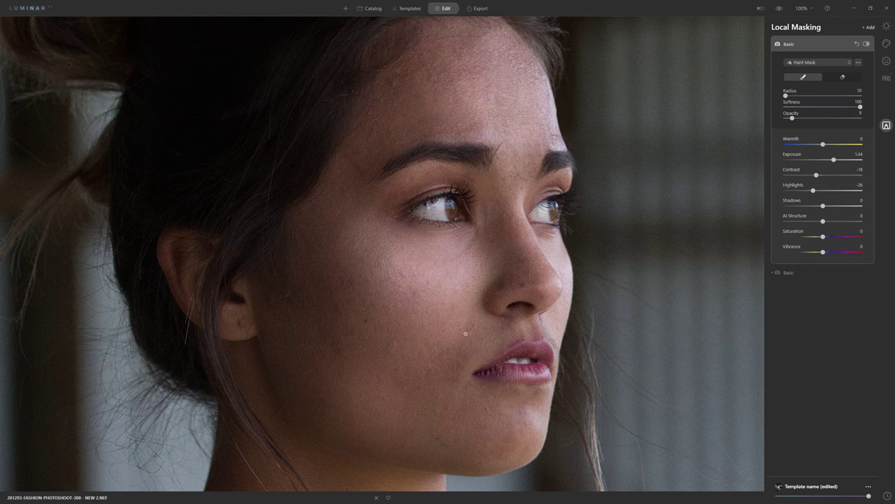
pyautogui.click(375, 329)
pyautogui.moveTo(416, 290); pyautogui.dragTo(422, 286)
pyautogui.click(416, 293)
# - Dab the lightening mask over the spots on the side of the nose tip
pyautogui.press(']')
pyautogui.press(']')
pyautogui.click(523, 285)
pyautogui.click(522, 284)
pyautogui.click(522, 284)
pyautogui.click(522, 284)
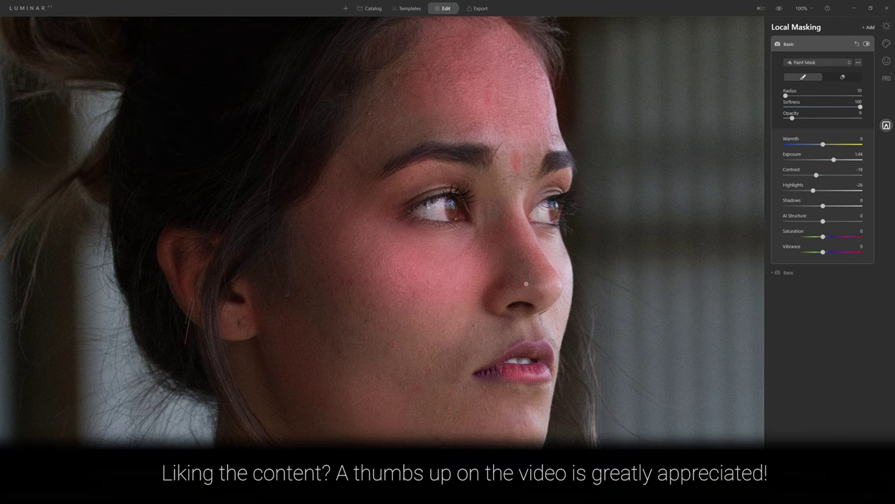
# - Compare the face before and after the edits, including a closer view at 160%
pyautogui.click(784, 9)
pyautogui.click(784, 9)
pyautogui.click(783, 9)
pyautogui.click(783, 10)
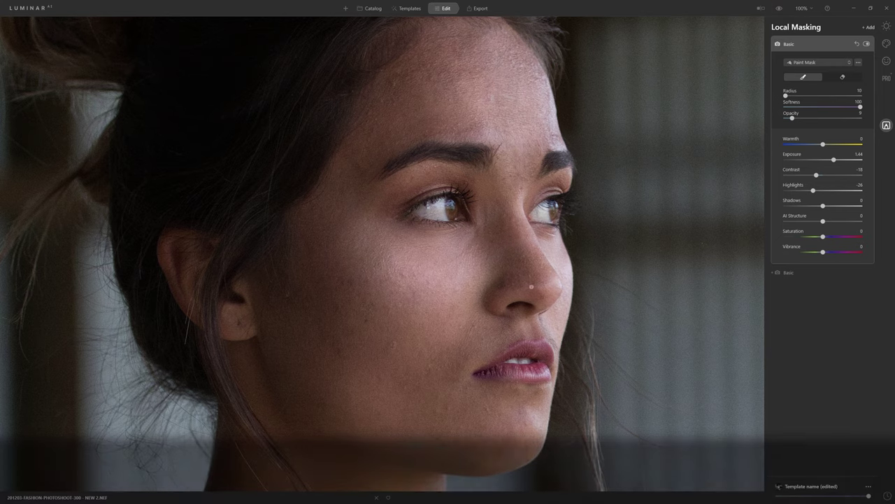
pyautogui.scroll(3, 703, 50)
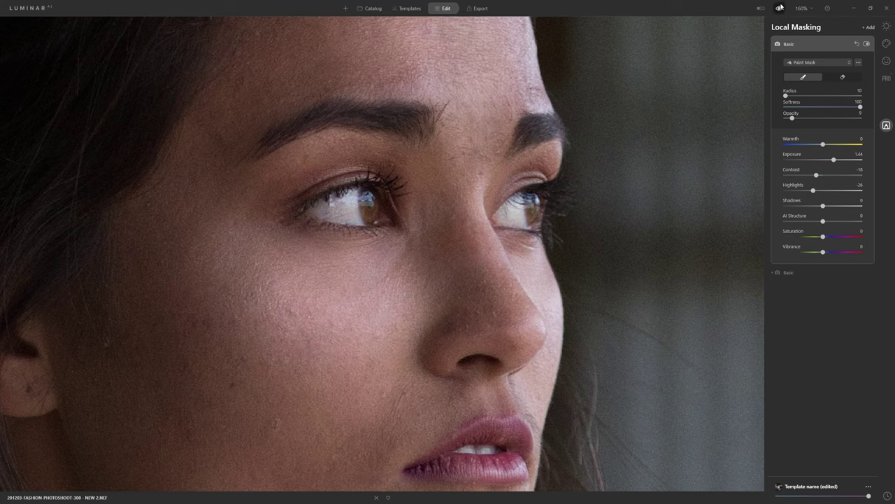
pyautogui.click(781, 7)
pyautogui.click(780, 8)
pyautogui.click(780, 7)
pyautogui.click(781, 8)
# - Paint the darkening mask with a larger brush along the underside of the jaw, from the hair to the chin
pyautogui.moveTo(375, 350); pyautogui.dragTo(431, 199)
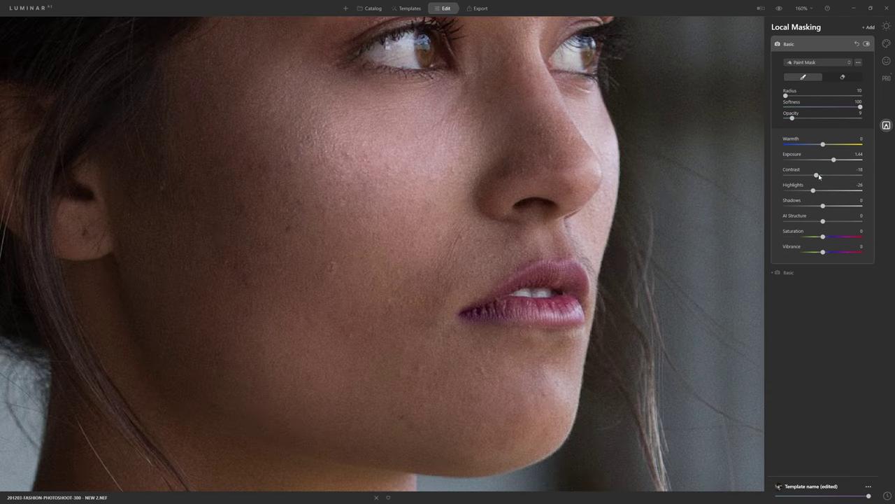
pyautogui.click(794, 272)
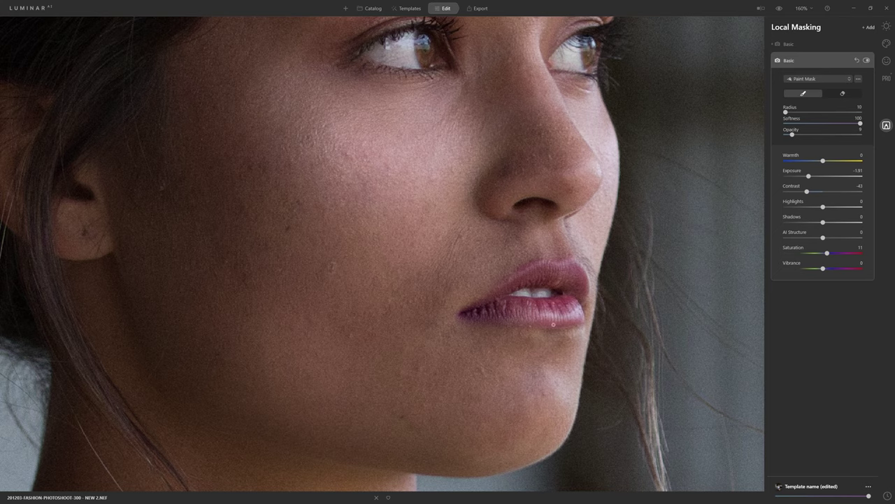
pyautogui.scroll(8, 221, 337)
pyautogui.moveTo(236, 408); pyautogui.dragTo(431, 439)
pyautogui.press(']')
pyautogui.press(']')
pyautogui.press(']')
pyautogui.press(']')
pyautogui.press(']')
pyautogui.moveTo(208, 385)
pyautogui.mouseDown()
pyautogui.moveTo(509, 456)
pyautogui.moveTo(526, 441)
pyautogui.mouseUp()
pyautogui.moveTo(219, 389); pyautogui.dragTo(275, 396)
# - Paint the darkening mask with a smaller brush down the side of the face, from below the ear to the jaw corner
pyautogui.press('[')
pyautogui.moveTo(117, 265)
pyautogui.mouseDown()
pyautogui.moveTo(110, 274)
pyautogui.moveTo(148, 375)
pyautogui.moveTo(224, 415)
pyautogui.mouseUp()
pyautogui.press('[')
# - Dab the lightening mask over the dark spots on the upper cheek, enlarging the brush for the patch nearer the ear
pyautogui.click(812, 46)
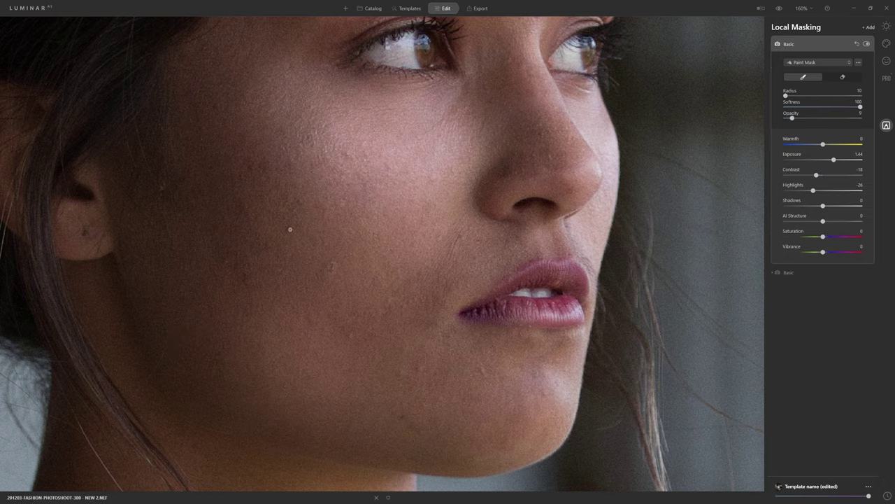
pyautogui.click(288, 226)
pyautogui.press(']')
pyautogui.press(']')
pyautogui.press(']')
pyautogui.moveTo(239, 202); pyautogui.dragTo(241, 210)
pyautogui.press('[')
pyautogui.press('[')
pyautogui.press('[')
# - Dab the lightening mask over both eyes with a radius 22 brush
pyautogui.moveTo(482, 81); pyautogui.dragTo(473, 209)
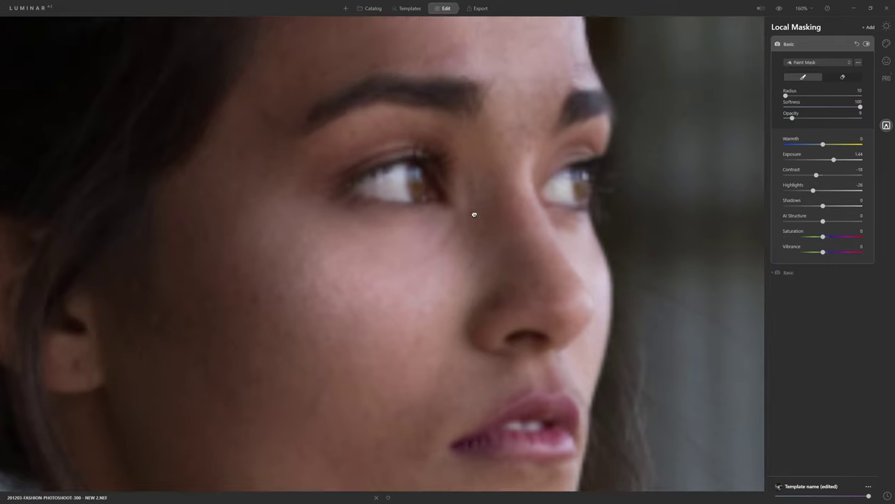
pyautogui.press(']')
pyautogui.press(']')
pyautogui.press(']')
pyautogui.click(579, 190)
pyautogui.click(419, 192)
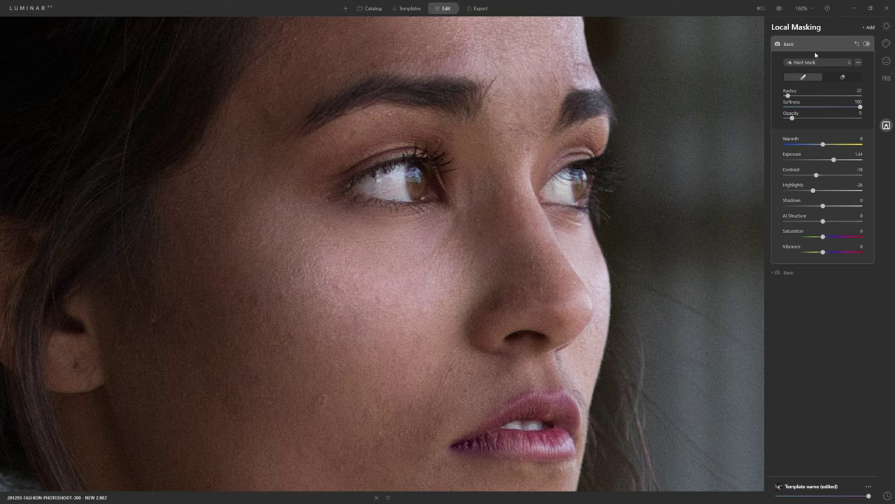
# - Dab the darkening mask over the nearer eye with a radius 22 brush
pyautogui.click(790, 272)
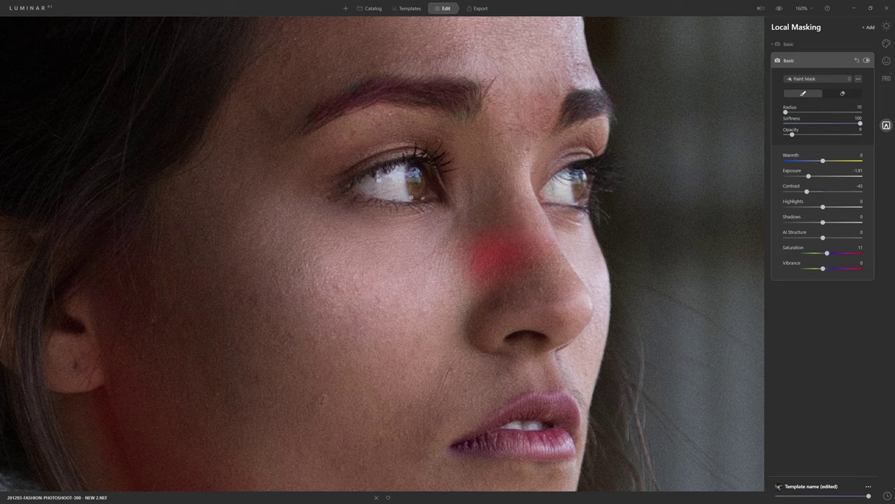
pyautogui.press(']')
pyautogui.click(413, 194)
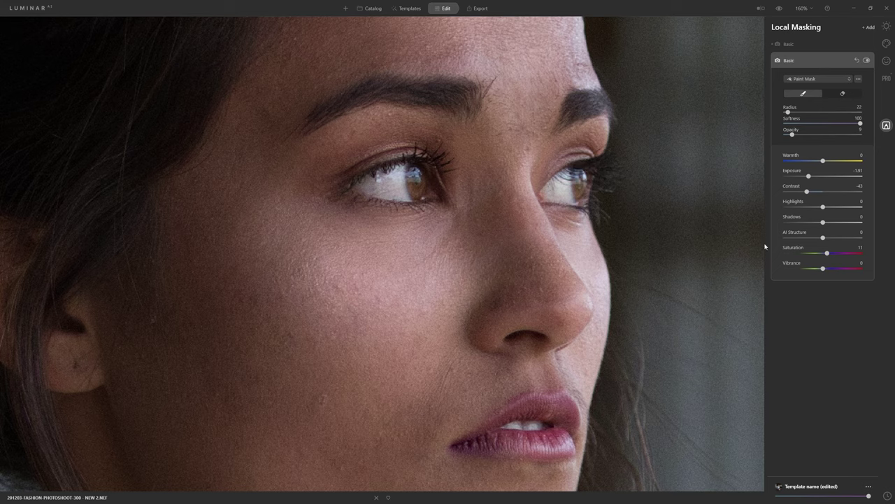
# - Paint the lightening mask over the shadow beneath the nostril with a radius 106 brush
pyautogui.click(868, 61)
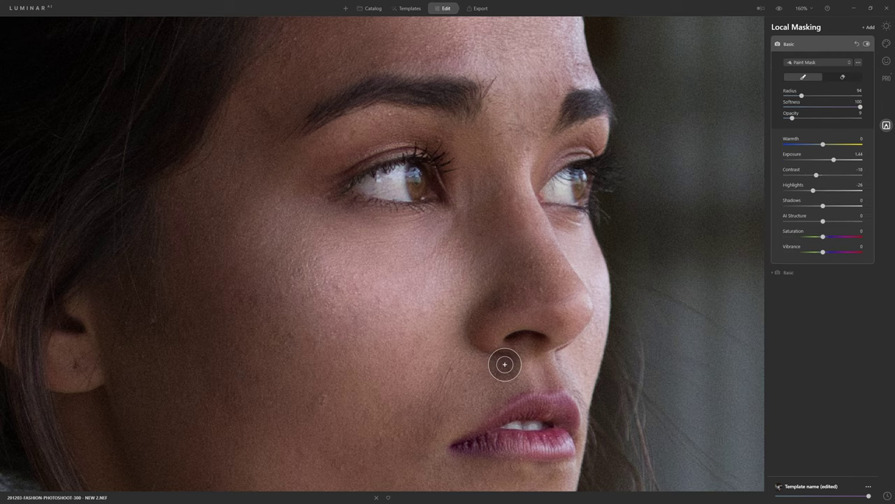
pyautogui.press(']')
pyautogui.moveTo(493, 364)
pyautogui.mouseDown()
pyautogui.moveTo(433, 400)
pyautogui.moveTo(418, 438)
pyautogui.moveTo(470, 349)
pyautogui.mouseUp()
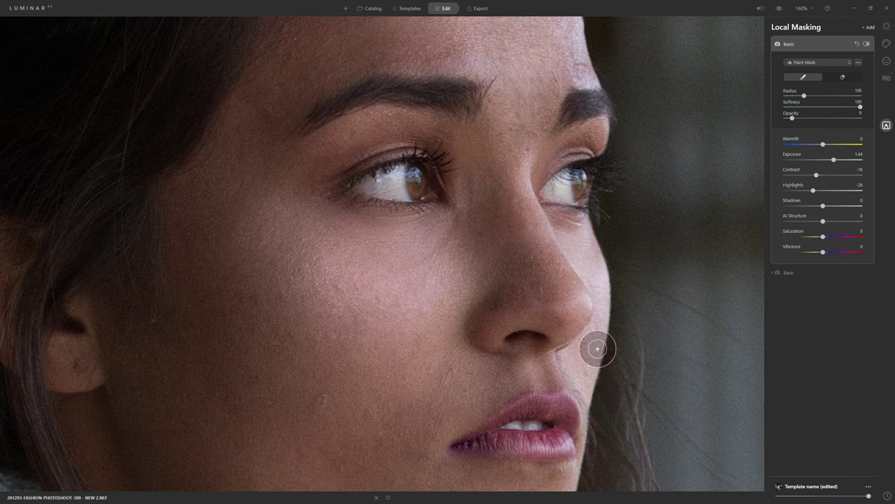
# - Paint the lightening mask below the lower lip and across the lips with a radius 34 brush
pyautogui.scroll(-5, 619, 350)
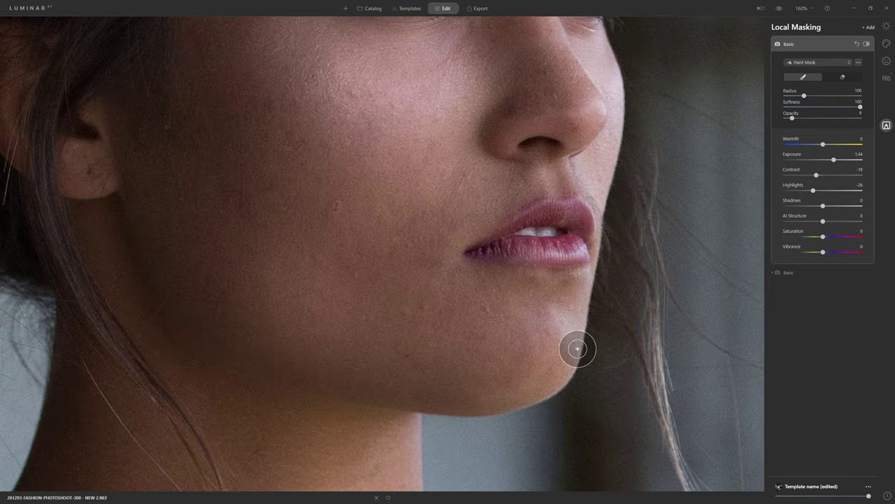
pyautogui.press('[')
pyautogui.press('[')
pyautogui.press('[')
pyautogui.press('[')
pyautogui.press('[')
pyautogui.press('[')
pyautogui.press('[')
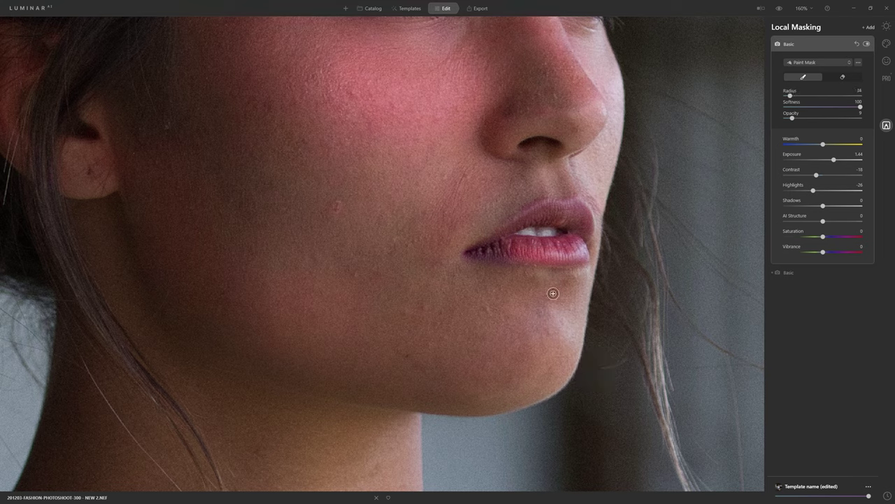
pyautogui.press('[')
pyautogui.press('[')
pyautogui.press('[')
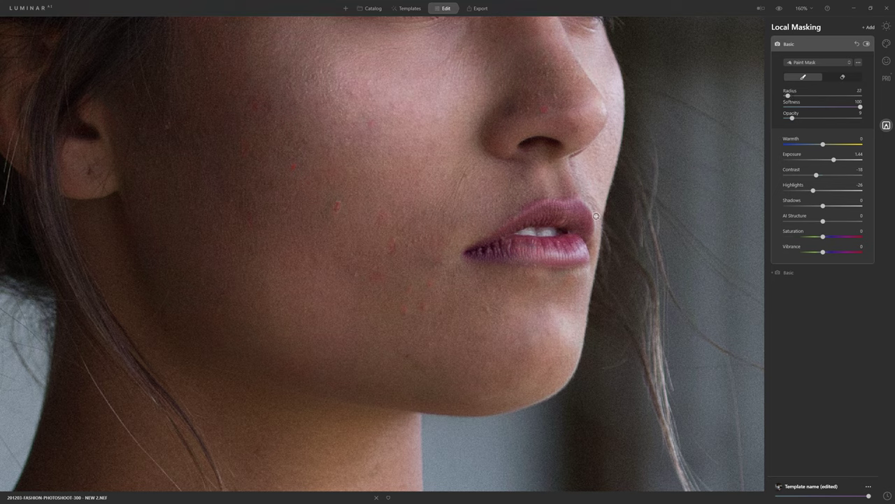
pyautogui.press(']')
pyautogui.press(']')
pyautogui.press(']')
pyautogui.moveTo(499, 231)
pyautogui.mouseDown()
pyautogui.moveTo(543, 206)
pyautogui.moveTo(574, 203)
pyautogui.moveTo(592, 226)
pyautogui.mouseUp()
# - Fit the whole photo to the screen and compare it before and after the edits
pyautogui.moveTo(573, 120); pyautogui.dragTo(564, 300)
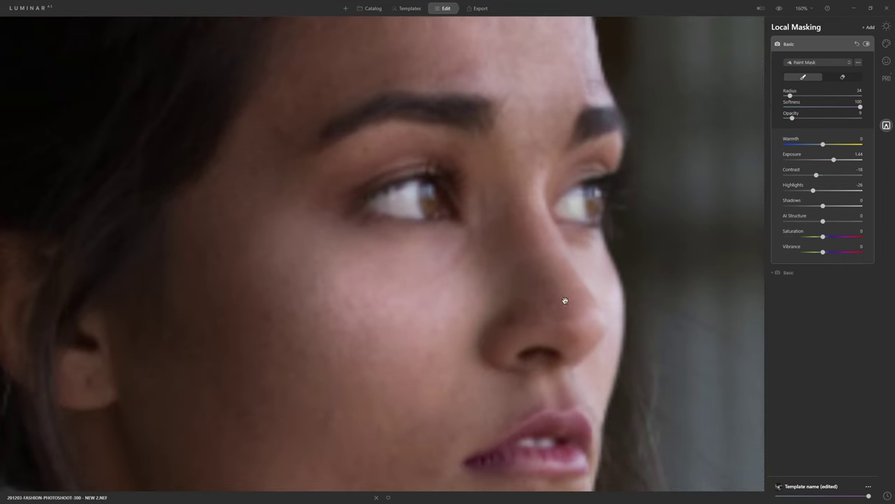
pyautogui.click(801, 9)
pyautogui.click(810, 49)
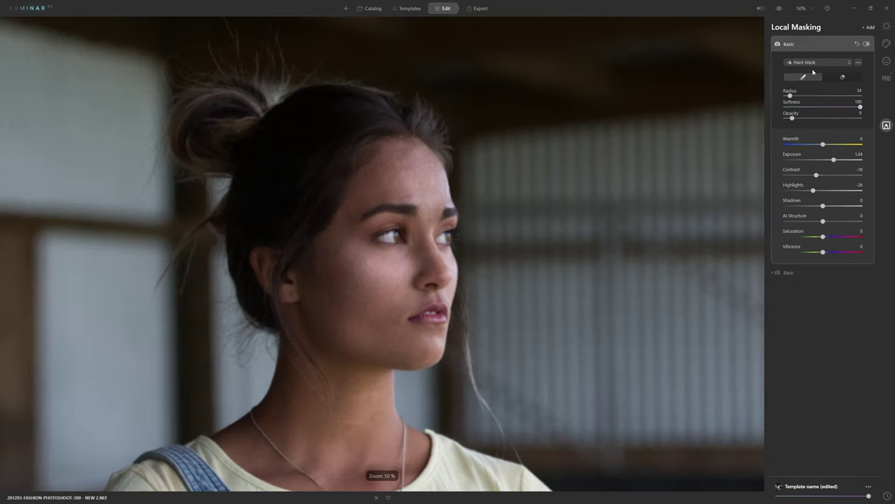
pyautogui.click(802, 9)
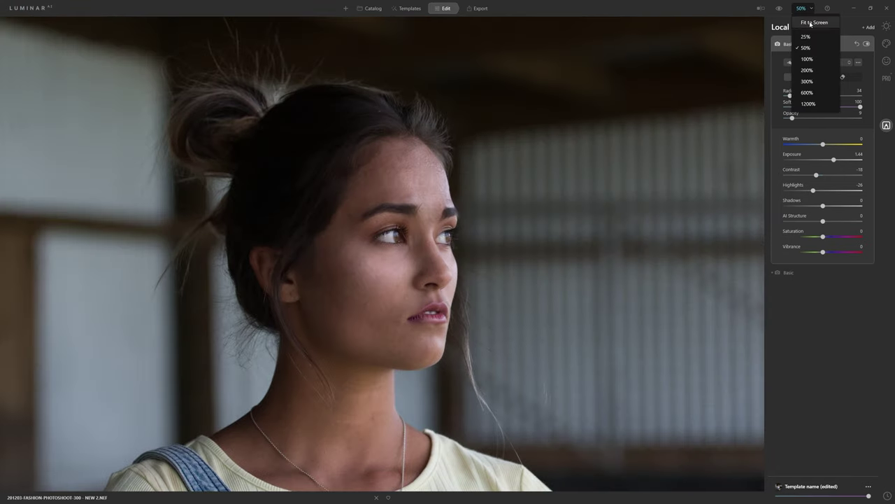
pyautogui.click(813, 23)
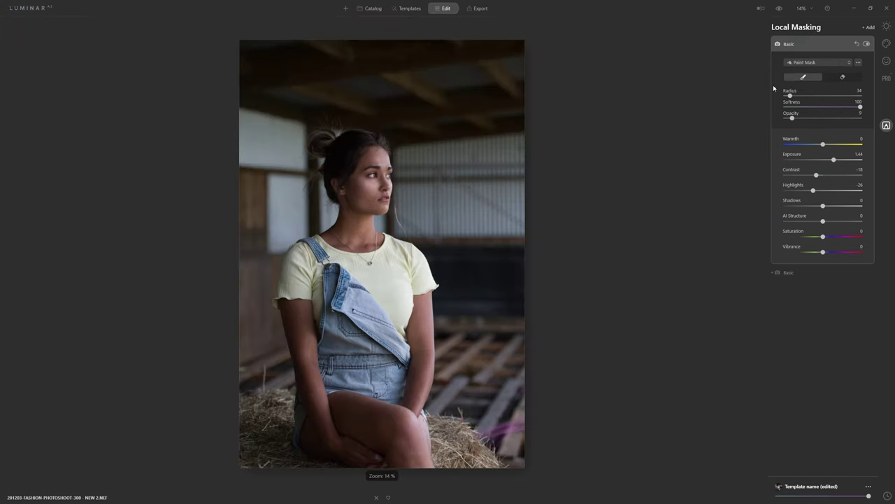
pyautogui.click(781, 9)
pyautogui.click(781, 8)
pyautogui.click(781, 9)
pyautogui.click(781, 8)
pyautogui.click(781, 9)
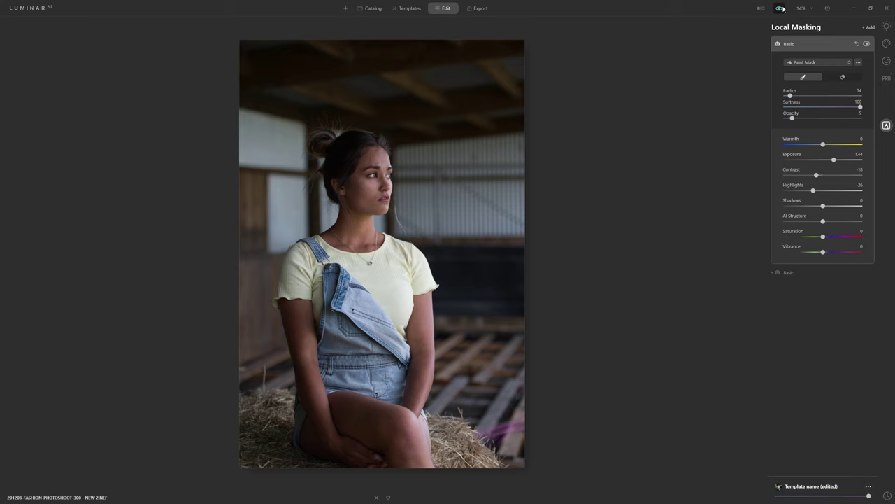
pyautogui.click(781, 8)
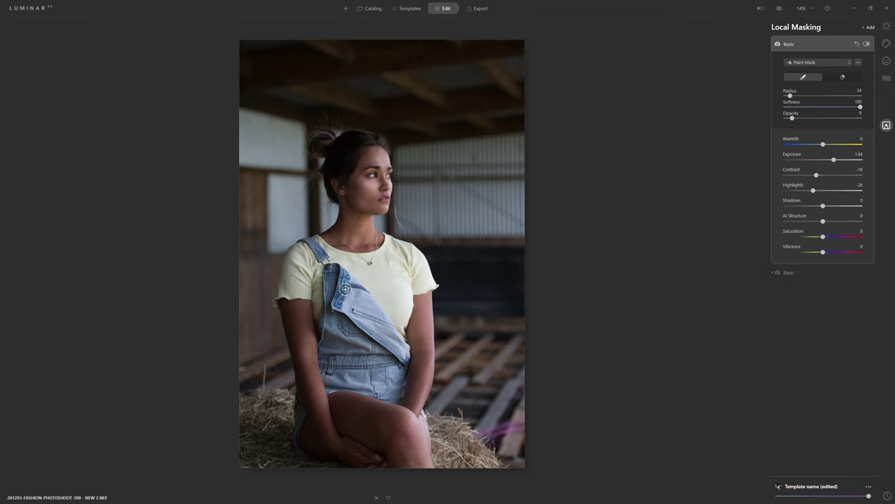
# - Paint the lightening mask down the nearer arm from sleeve to hand with radius 82 and 58 brushes
pyautogui.scroll(2, 306, 306)
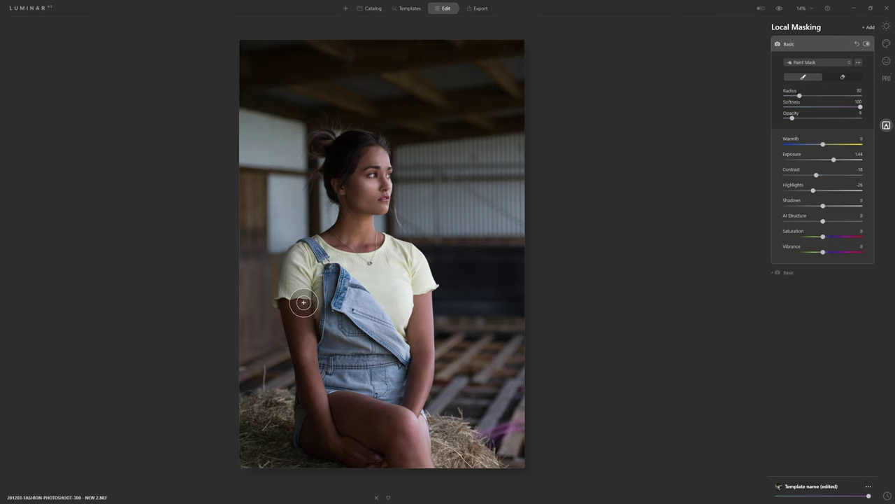
pyautogui.moveTo(303, 260)
pyautogui.mouseDown()
pyautogui.moveTo(313, 372)
pyautogui.moveTo(334, 447)
pyautogui.mouseUp()
pyautogui.scroll(-4, 304, 308)
pyautogui.moveTo(300, 263)
pyautogui.mouseDown()
pyautogui.moveTo(312, 368)
pyautogui.moveTo(330, 424)
pyautogui.moveTo(324, 386)
pyautogui.mouseUp()
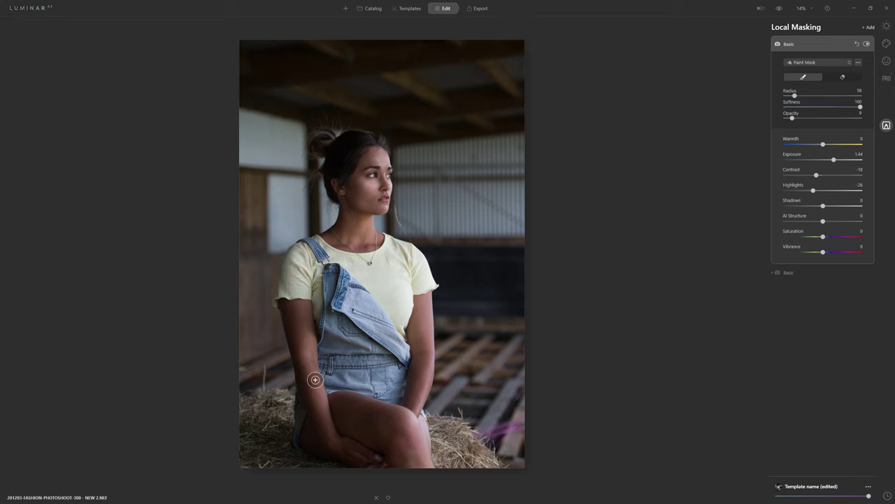
pyautogui.moveTo(309, 351)
pyautogui.mouseDown()
pyautogui.moveTo(322, 403)
pyautogui.moveTo(341, 378)
pyautogui.mouseUp()
# - Paint the lightening mask down the other arm, from the sleeve edge to the wrist, with a radius 34 brush
pyautogui.moveTo(423, 297); pyautogui.dragTo(426, 314)
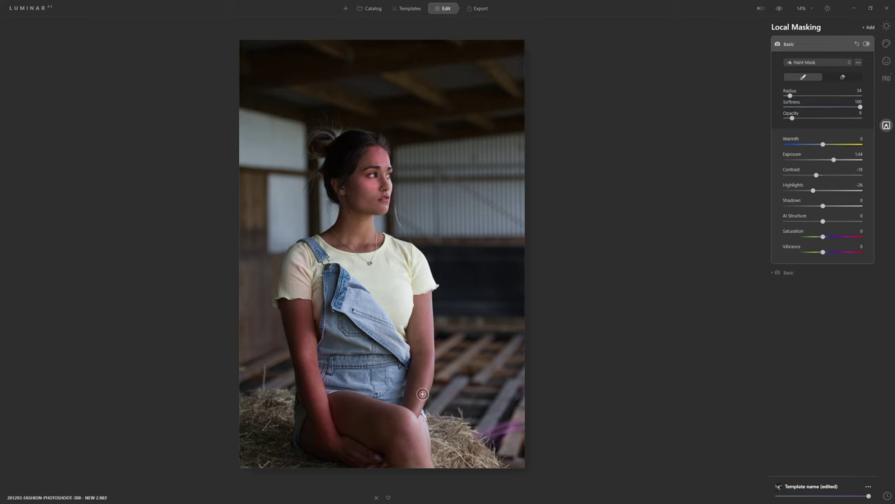
pyautogui.moveTo(414, 410); pyautogui.dragTo(414, 409)
pyautogui.moveTo(426, 295); pyautogui.dragTo(427, 325)
pyautogui.moveTo(418, 402); pyautogui.dragTo(438, 400)
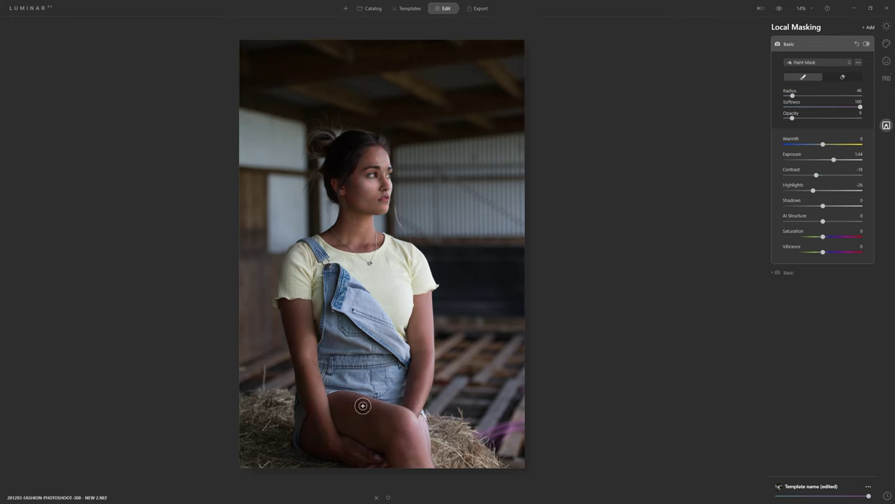
# - Paint the lightening mask along the thigh to the knee, and add more to the nearer arm with a radius 46 brush
pyautogui.moveTo(348, 396)
pyautogui.mouseDown()
pyautogui.moveTo(405, 417)
pyautogui.moveTo(437, 474)
pyautogui.moveTo(412, 417)
pyautogui.moveTo(416, 431)
pyautogui.moveTo(398, 410)
pyautogui.moveTo(352, 395)
pyautogui.moveTo(414, 412)
pyautogui.mouseUp()
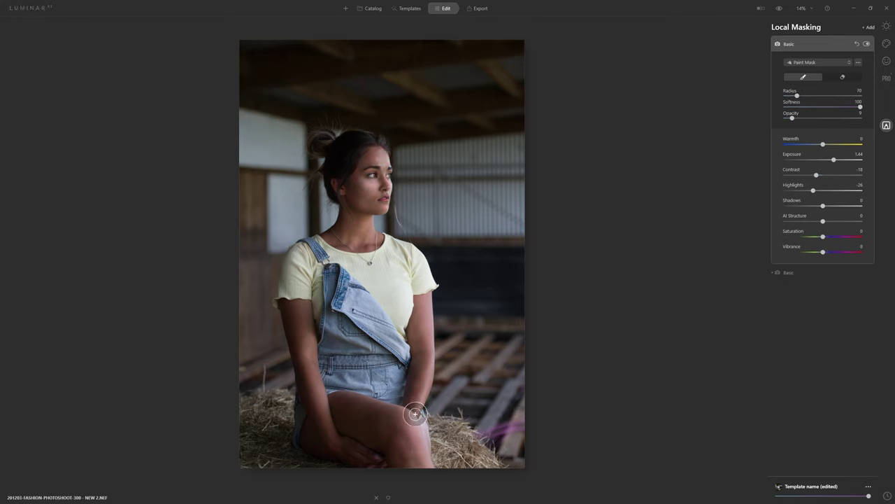
pyautogui.scroll(-3, 401, 292)
pyautogui.moveTo(302, 305); pyautogui.dragTo(306, 320)
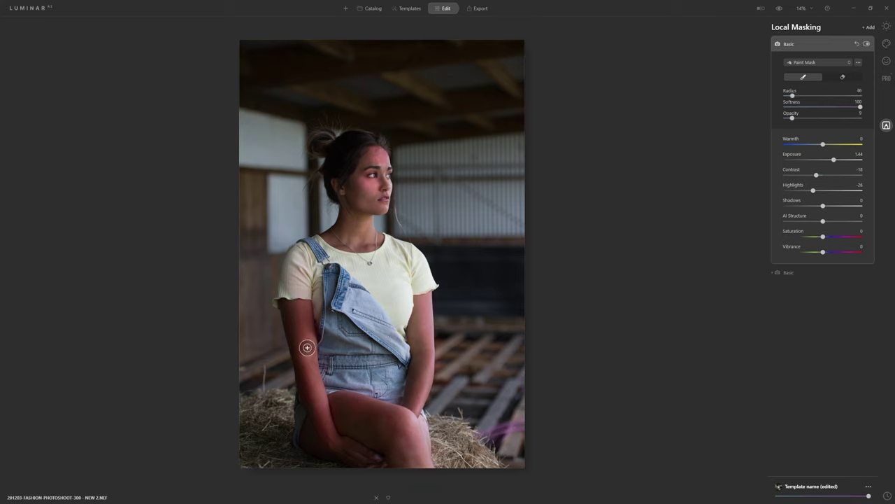
pyautogui.moveTo(330, 421); pyautogui.dragTo(329, 356)
pyautogui.press(']')
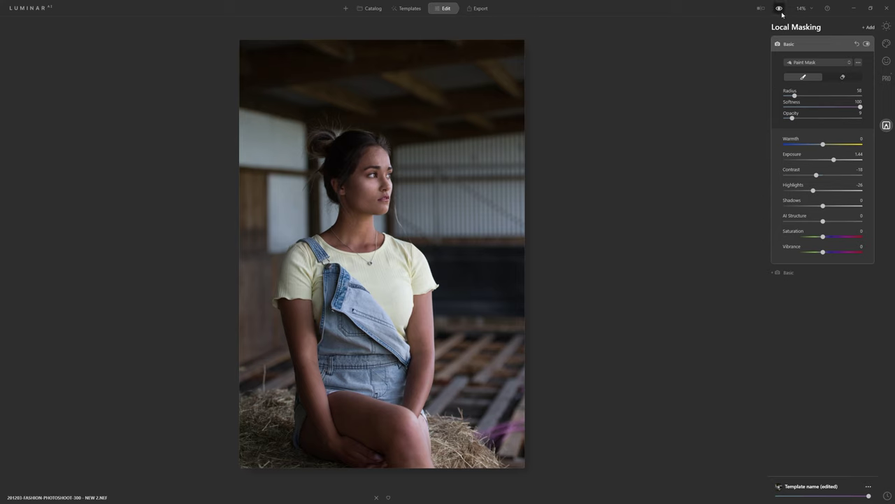
# - Compare the full-length photo before and after the arm and leg lightening
pyautogui.click(781, 10)
pyautogui.click(780, 9)
pyautogui.click(780, 9)
pyautogui.click(781, 9)
# - Paint the lightening mask over the neck and upper chest, starting with a radius 58 brush
pyautogui.moveTo(371, 249); pyautogui.dragTo(365, 228)
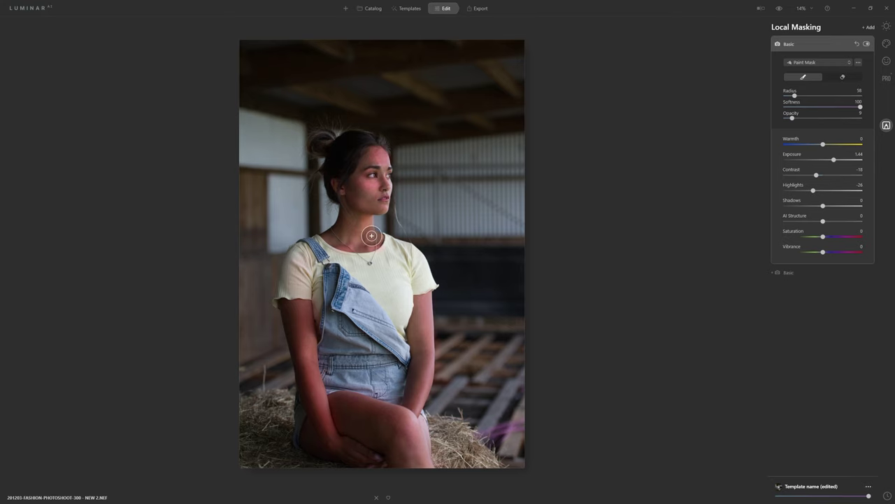
pyautogui.scroll(-2, 367, 220)
pyautogui.click(369, 221)
# - Paint the lightening mask over the shirt's far shoulder and chest, enlarging the brush to radius 118, and compare before and after
pyautogui.scroll(5, 392, 243)
pyautogui.moveTo(404, 245); pyautogui.dragTo(427, 272)
pyautogui.press(']')
pyautogui.press(']')
pyautogui.press(']')
pyautogui.press(']')
pyautogui.press(']')
pyautogui.press(']')
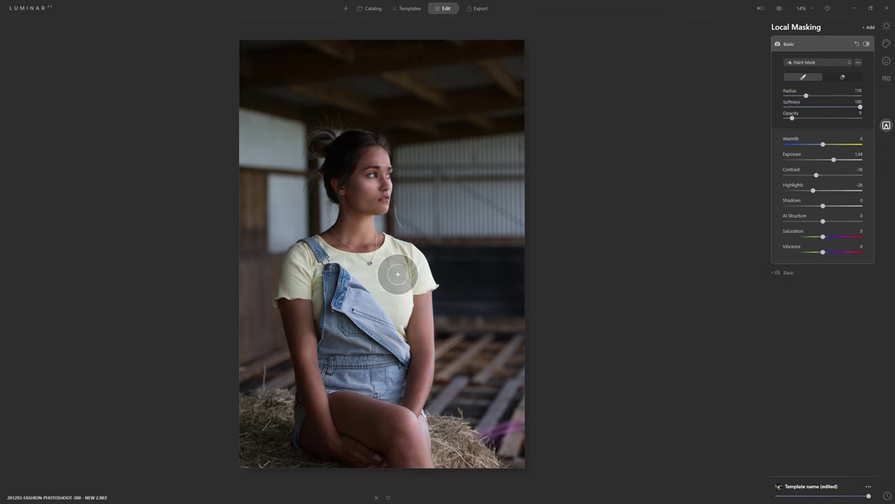
pyautogui.press(']')
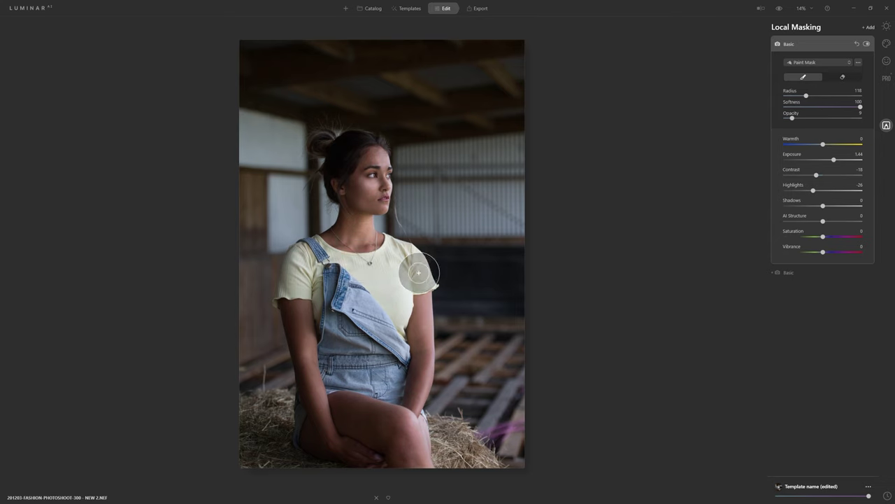
pyautogui.click(779, 8)
pyautogui.click(780, 8)
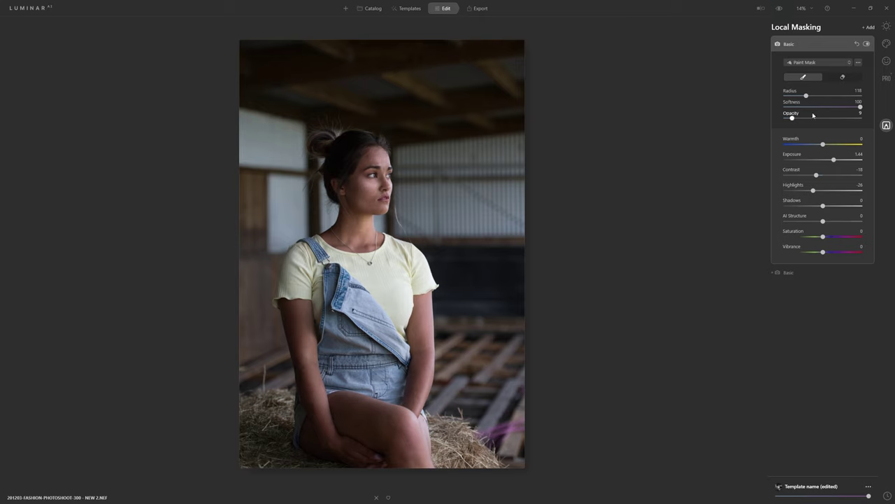
# - Paint the darkening mask down the fold between the far sleeve and the body, finishing with a radius 34 brush
pyautogui.click(789, 273)
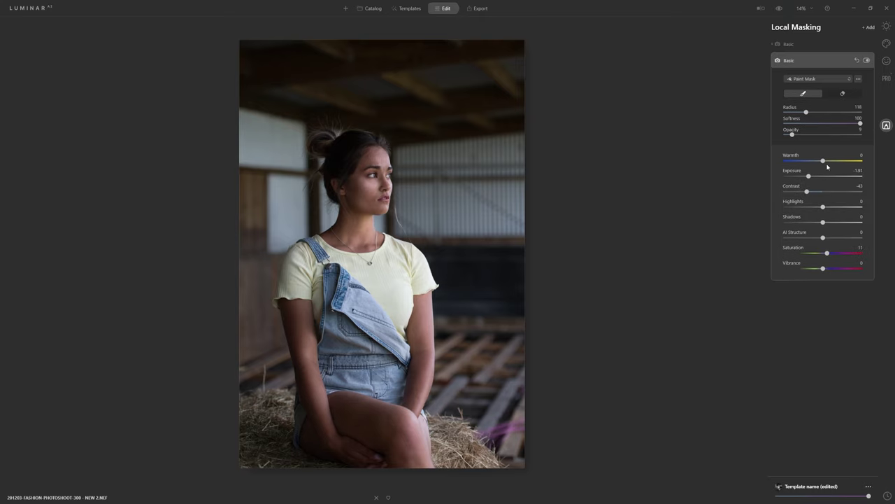
pyautogui.scroll(-3, 419, 291)
pyautogui.moveTo(410, 256); pyautogui.dragTo(418, 291)
pyautogui.scroll(-3, 414, 269)
pyautogui.moveTo(416, 272)
pyautogui.mouseDown()
pyautogui.moveTo(409, 325)
pyautogui.moveTo(418, 291)
pyautogui.mouseUp()
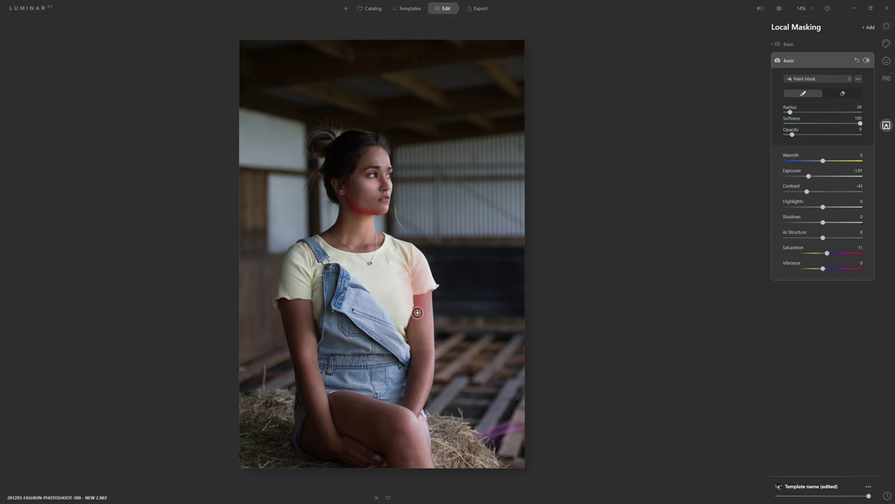
# - Paint the darkening mask over the overalls bib and the shirt's far side, reducing the brush from radius 94 to 58
pyautogui.scroll(5, 381, 339)
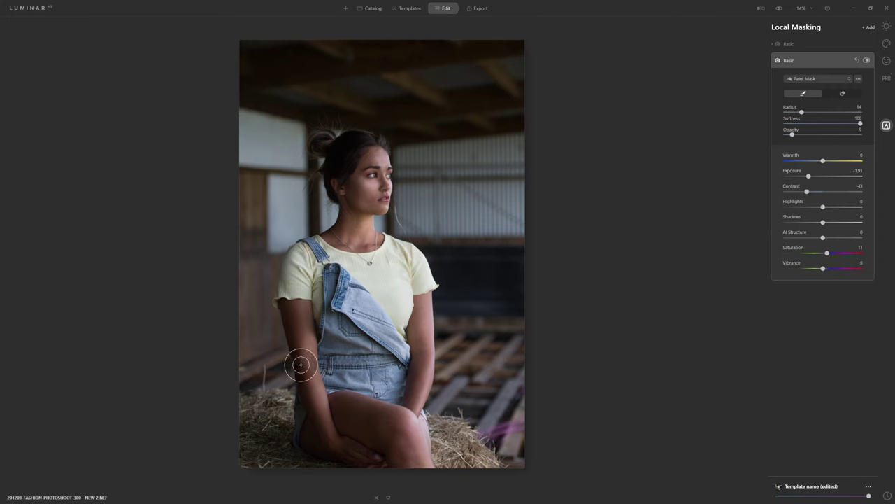
pyautogui.moveTo(405, 323)
pyautogui.mouseDown()
pyautogui.moveTo(336, 311)
pyautogui.moveTo(403, 335)
pyautogui.moveTo(345, 322)
pyautogui.mouseUp()
pyautogui.scroll(-4, 400, 319)
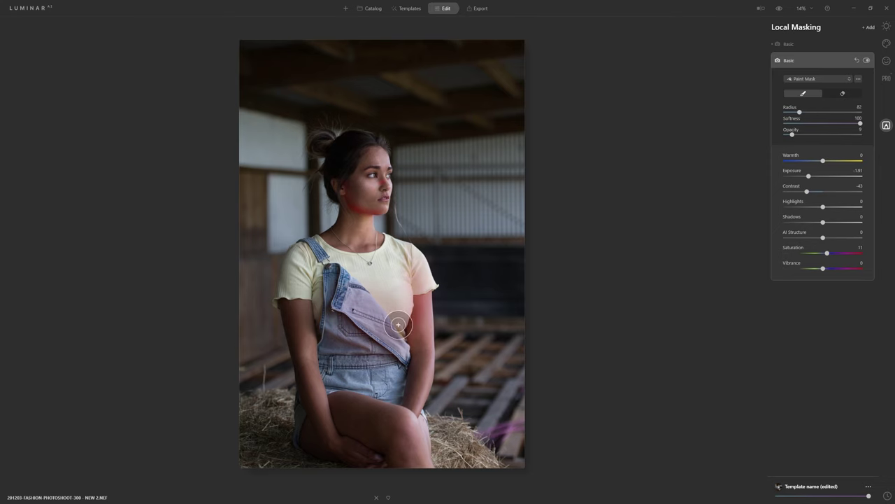
pyautogui.moveTo(411, 332)
pyautogui.mouseDown()
pyautogui.moveTo(408, 322)
pyautogui.moveTo(392, 330)
pyautogui.moveTo(407, 326)
pyautogui.mouseUp()
pyautogui.scroll(-1, 393, 322)
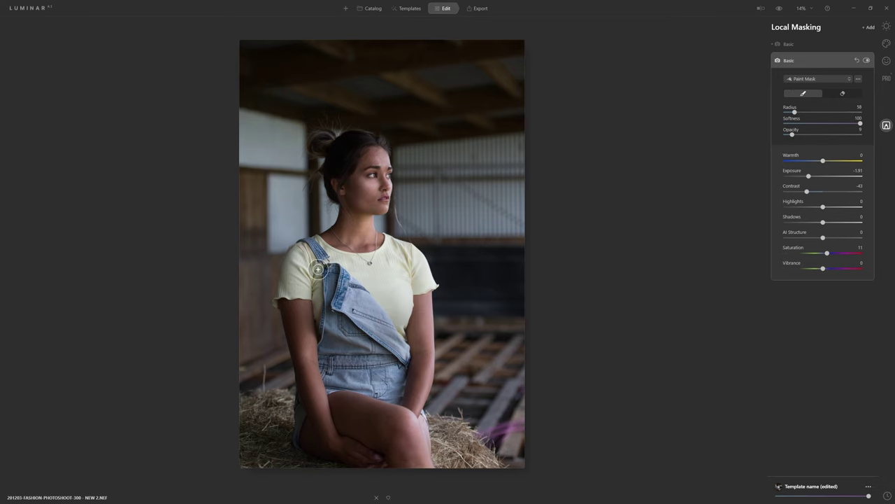
# - Compare the full-length photo before and after the clothing has been darkened
pyautogui.click(780, 10)
pyautogui.click(779, 10)
pyautogui.click(780, 10)
pyautogui.click(780, 10)
pyautogui.click(780, 9)
# - Paint the lightening mask over the front of the overalls with an enlarged radius 142 brush
pyautogui.click(788, 44)
pyautogui.scroll(8, 463, 214)
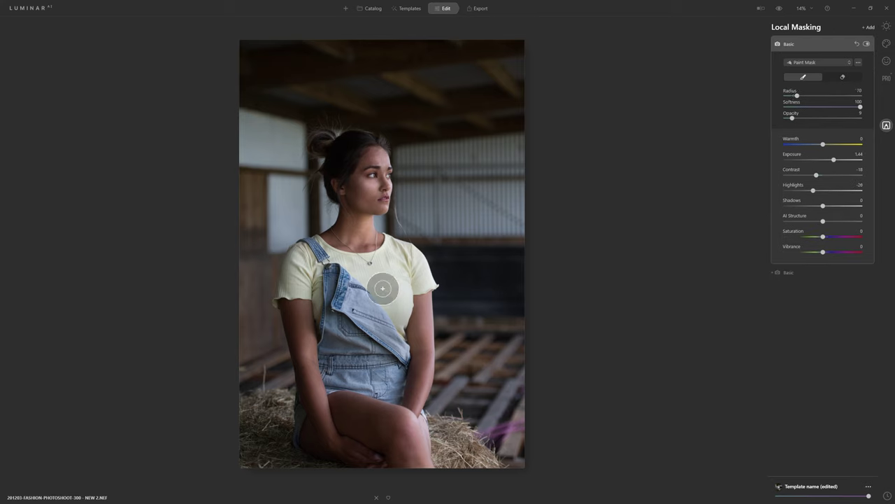
pyautogui.moveTo(372, 337); pyautogui.dragTo(389, 362)
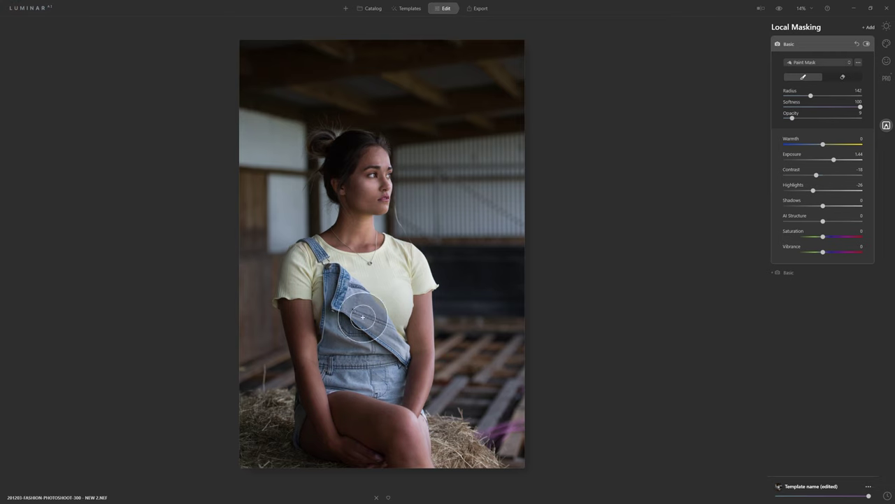
# - Paint the darkening mask across the waist of the overalls with a brush reduced to radius 82
pyautogui.click(790, 272)
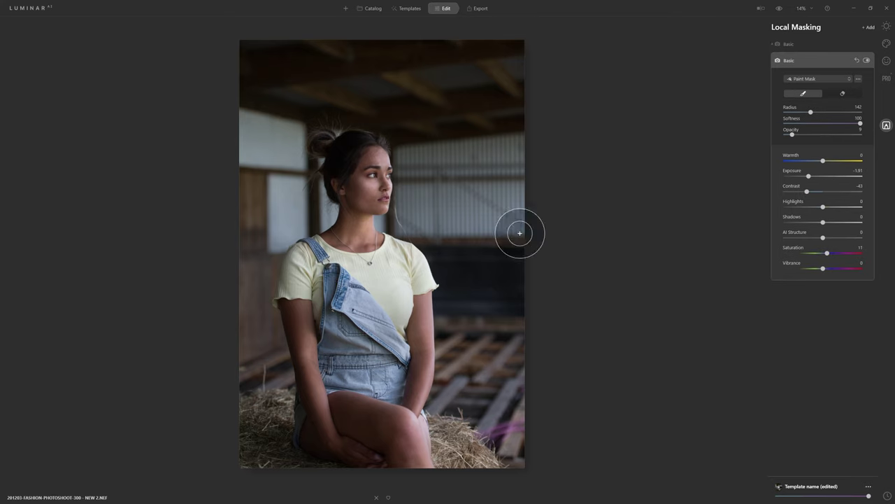
pyautogui.press('[')
pyautogui.press('[')
pyautogui.press('[')
pyautogui.press('[')
pyautogui.press('[')
pyautogui.press('[')
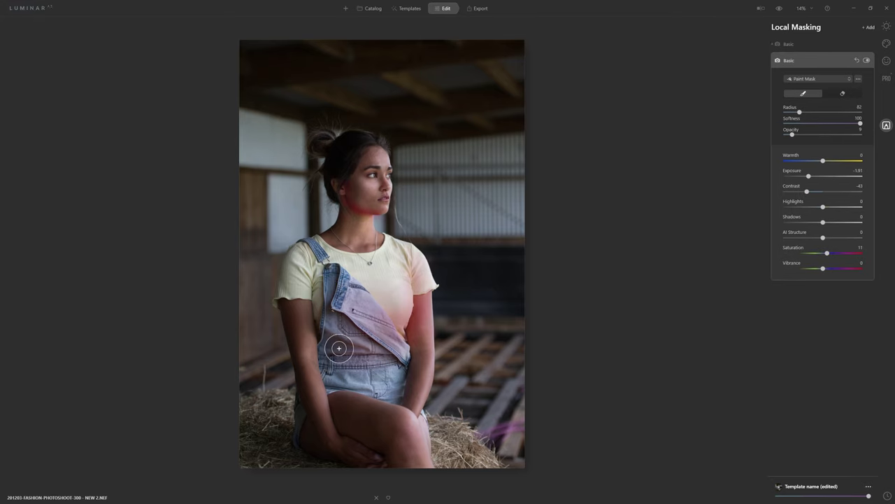
pyautogui.moveTo(338, 360)
pyautogui.mouseDown()
pyautogui.moveTo(330, 374)
pyautogui.moveTo(382, 385)
pyautogui.mouseUp()
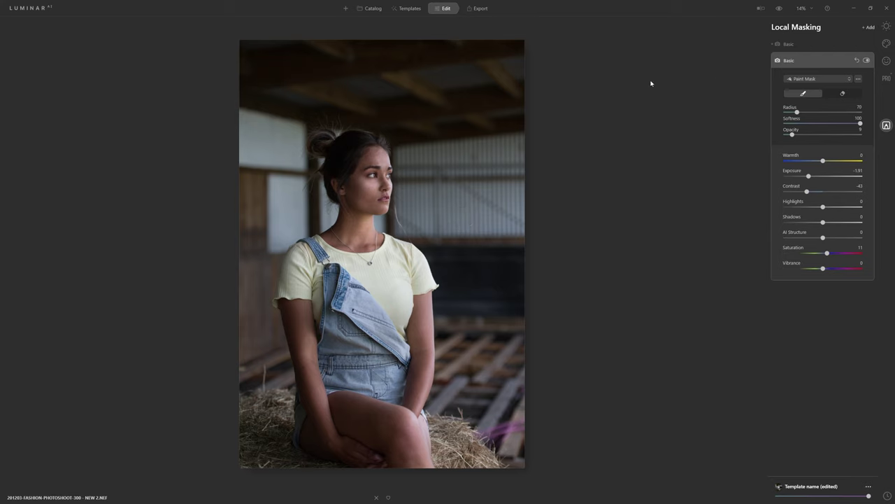
# - Paint the darkening mask around the outer edges of the photo with a radius 394 brush, raising the opacity to 36
pyautogui.scroll(15, 298, 81)
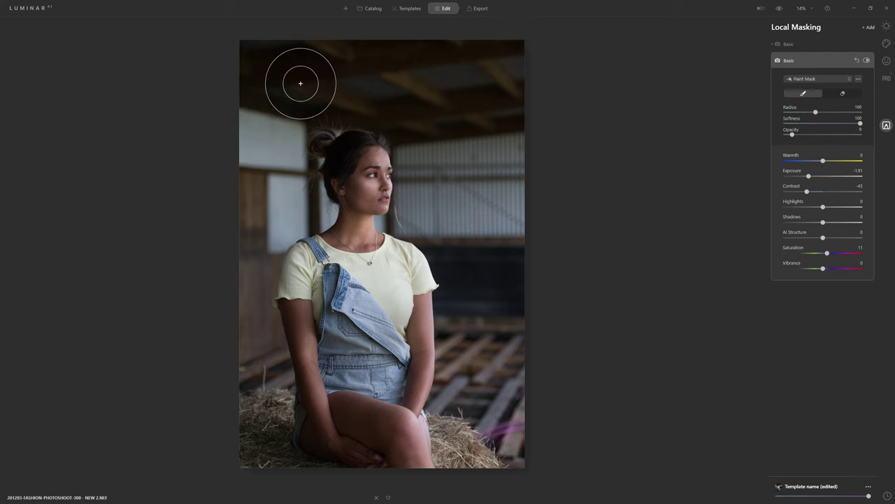
pyautogui.click(236, 176)
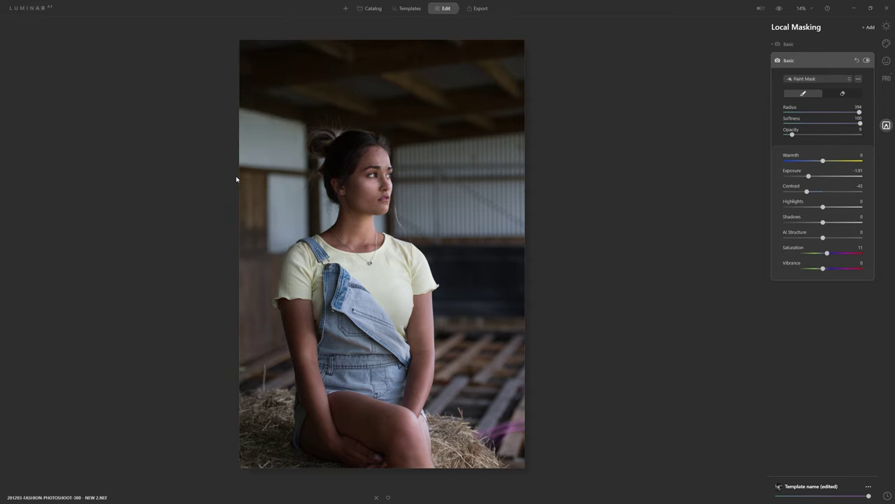
pyautogui.click(538, 263)
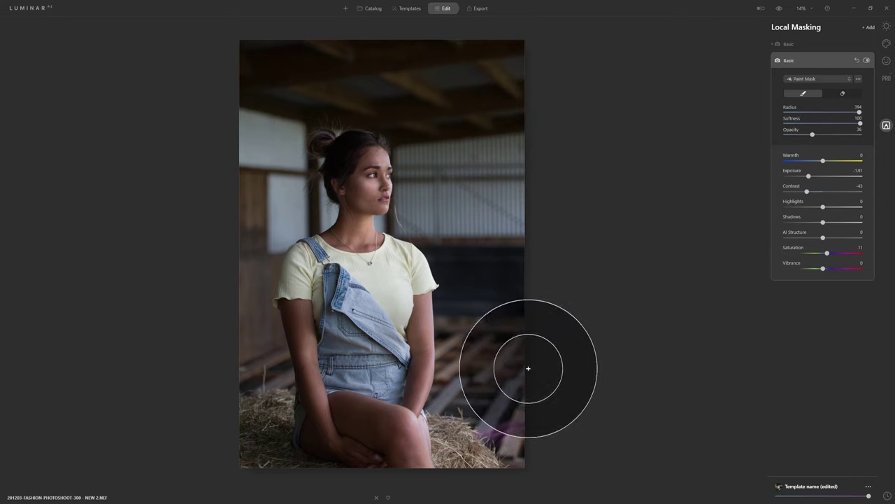
pyautogui.moveTo(507, 174)
pyautogui.mouseDown()
pyautogui.moveTo(515, 246)
pyautogui.moveTo(502, 427)
pyautogui.moveTo(485, 422)
pyautogui.moveTo(479, 452)
pyautogui.moveTo(535, 208)
pyautogui.moveTo(496, 85)
pyautogui.moveTo(451, 50)
pyautogui.moveTo(270, 35)
pyautogui.moveTo(256, 178)
pyautogui.moveTo(272, 201)
pyautogui.moveTo(240, 202)
pyautogui.moveTo(213, 272)
pyautogui.moveTo(226, 269)
pyautogui.moveTo(252, 401)
pyautogui.moveTo(231, 367)
pyautogui.moveTo(222, 441)
pyautogui.mouseUp()
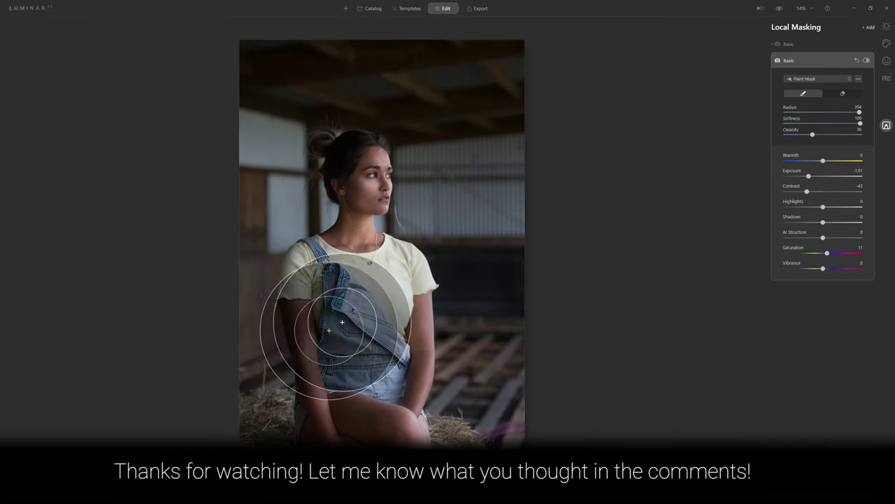
# - Compare the photo with the darkening mask off and on, and with all edits off and on
pyautogui.click(867, 62)
pyautogui.click(867, 61)
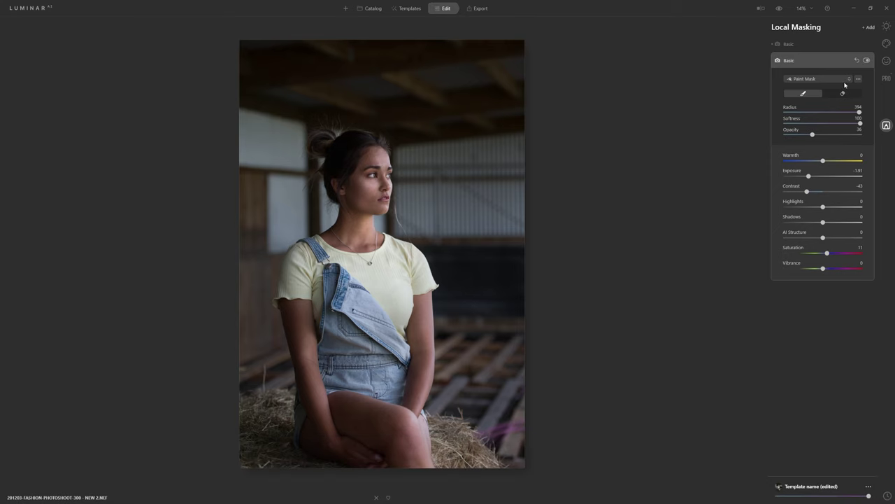
pyautogui.click(867, 62)
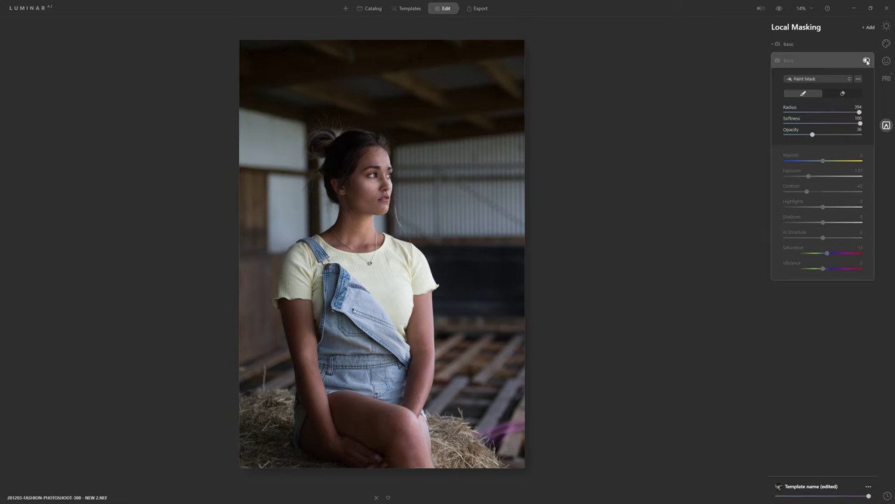
pyautogui.click(867, 62)
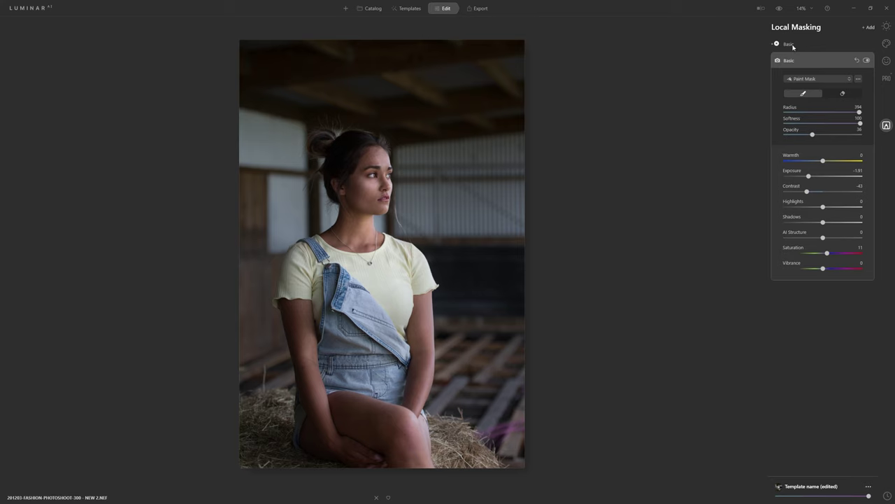
pyautogui.click(778, 9)
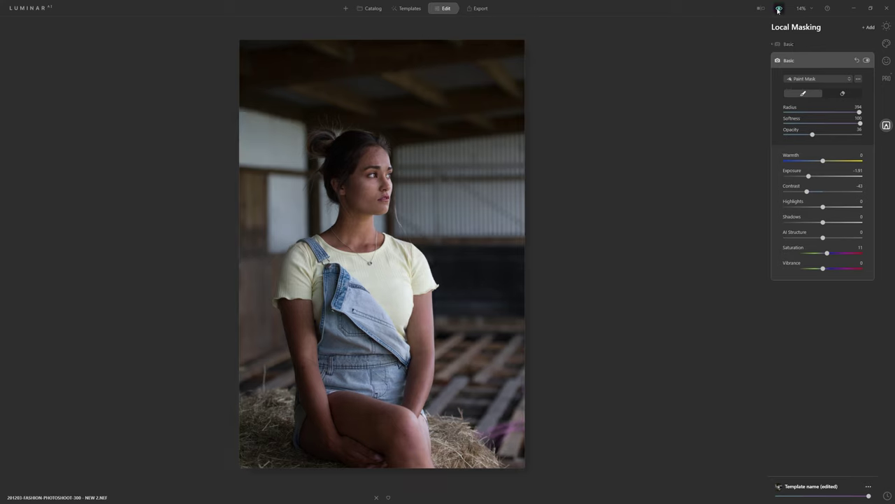
pyautogui.click(779, 9)
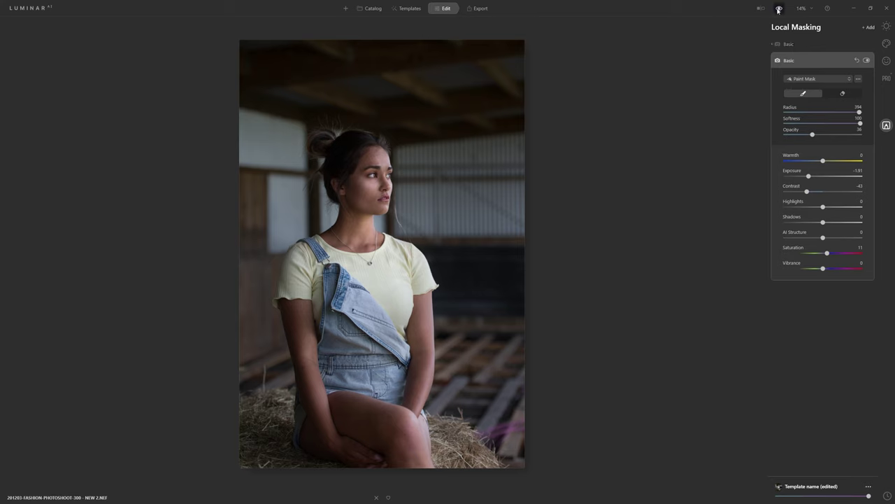
pyautogui.click(778, 9)
pyautogui.click(779, 9)
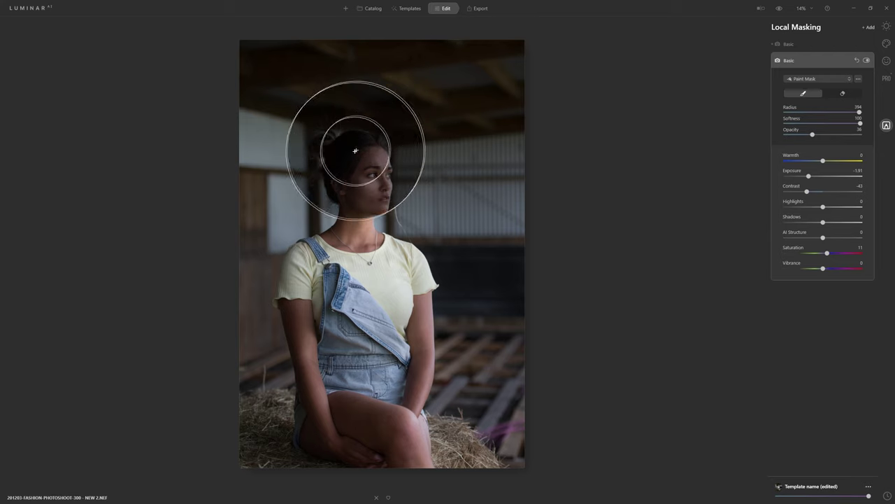
# - Paint the lightening mask over the lower legs and hay with a radius 400 brush, and check the mask's effect off and on
pyautogui.scroll(-5, 381, 154)
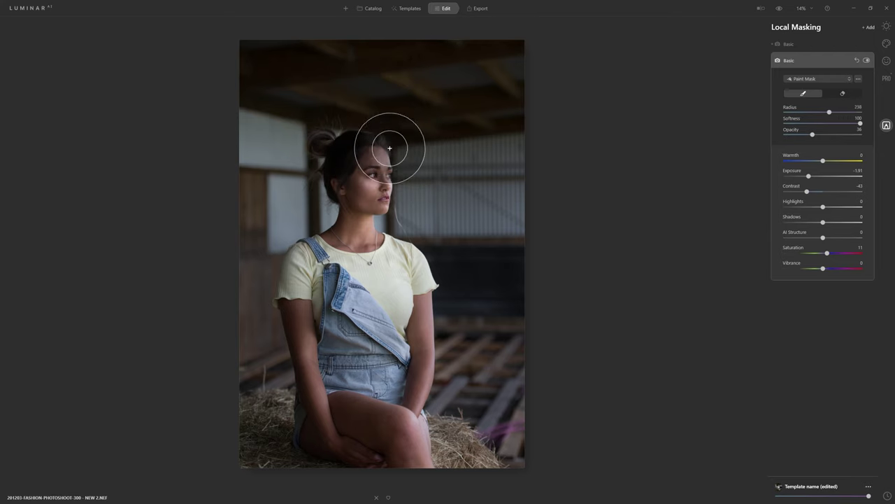
pyautogui.scroll(-4, 390, 148)
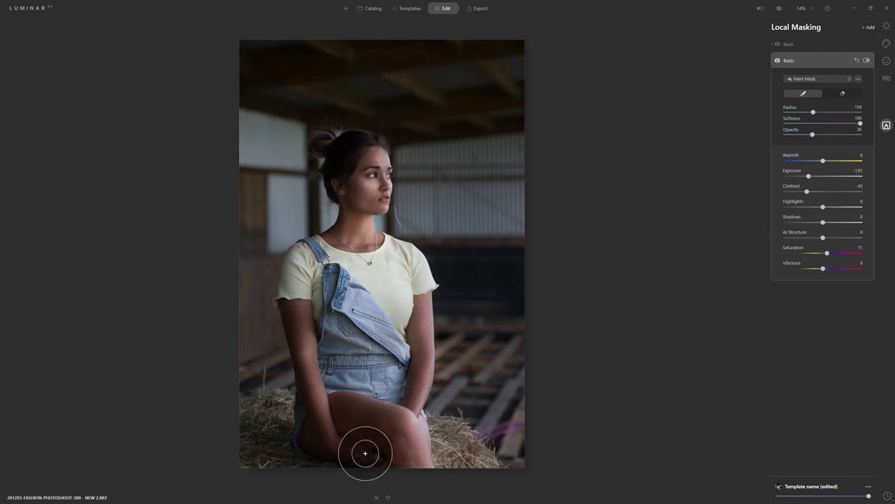
pyautogui.click(825, 46)
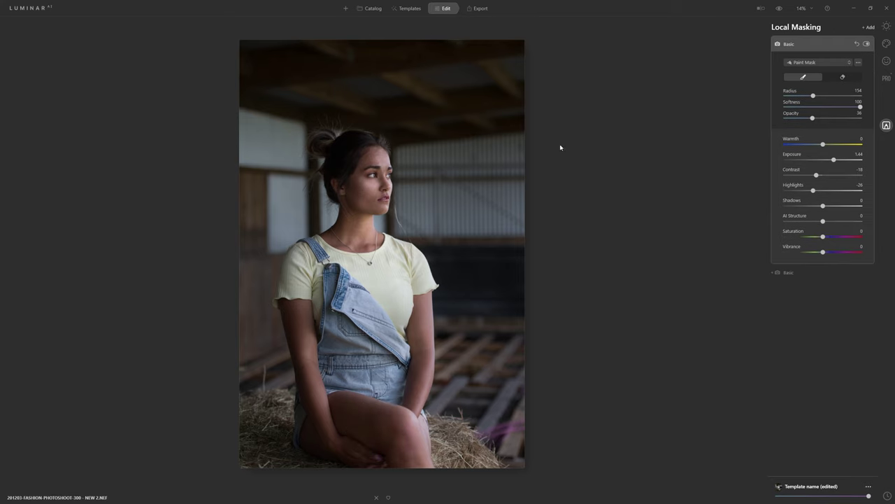
pyautogui.press(']')
pyautogui.press(']')
pyautogui.press(']')
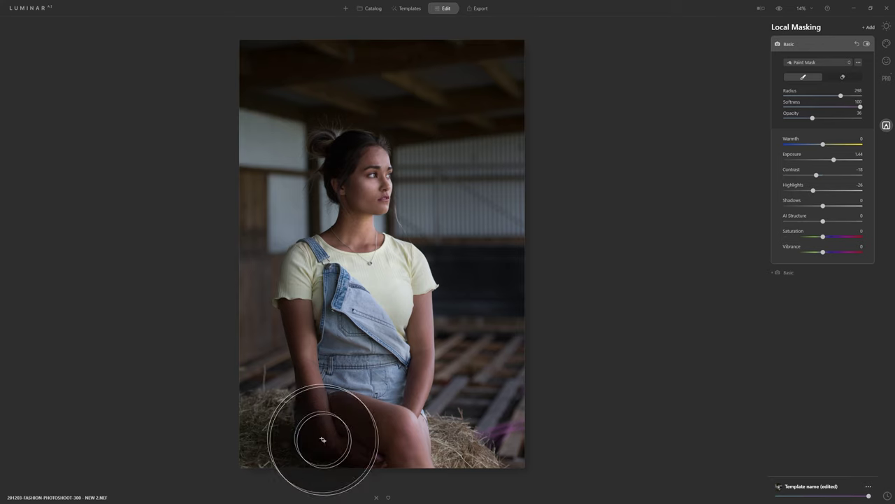
pyautogui.press(']')
pyautogui.press(']')
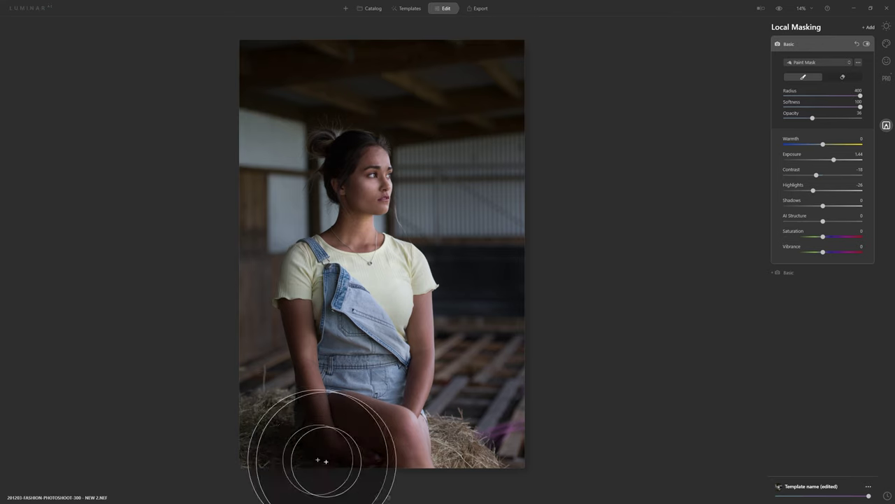
pyautogui.moveTo(345, 430)
pyautogui.mouseDown()
pyautogui.moveTo(354, 464)
pyautogui.moveTo(343, 470)
pyautogui.moveTo(344, 501)
pyautogui.mouseUp()
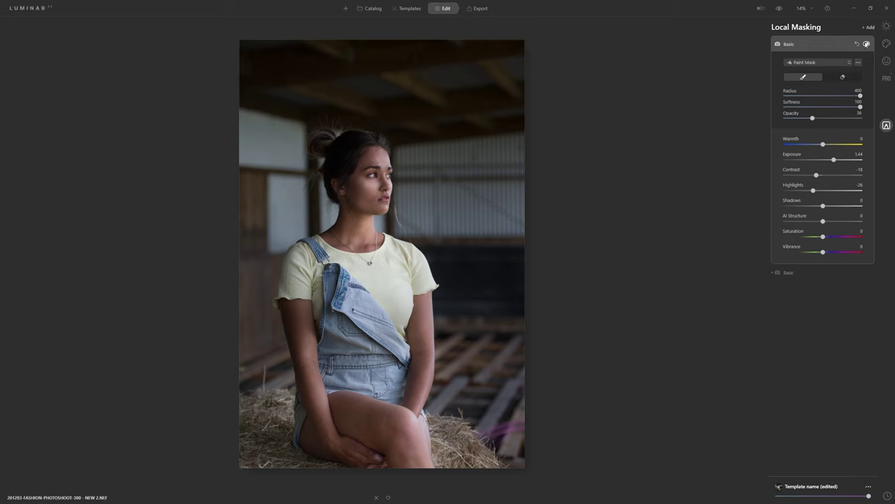
pyautogui.click(866, 44)
pyautogui.click(866, 44)
# - Erase part of the lightening mask around the hands and lower legs with a smaller eraser at opacity 21
pyautogui.click(836, 77)
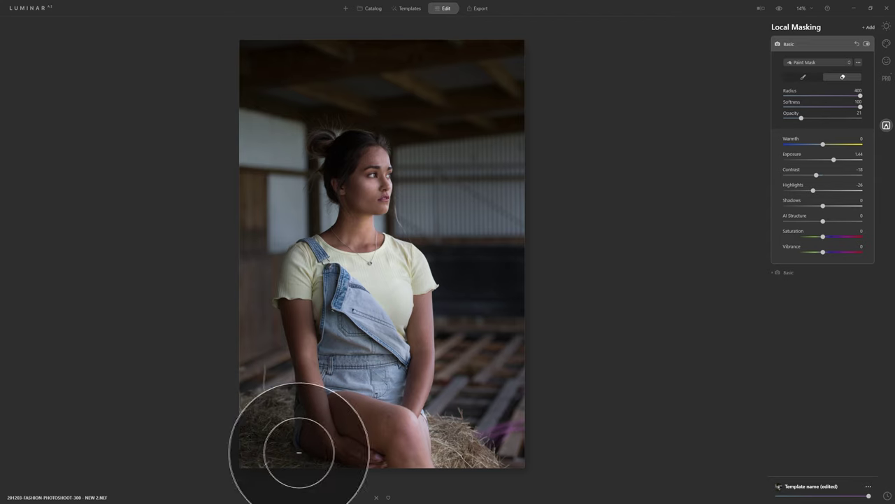
pyautogui.scroll(-10, 310, 438)
pyautogui.moveTo(378, 438)
pyautogui.mouseDown()
pyautogui.moveTo(394, 457)
pyautogui.moveTo(334, 426)
pyautogui.moveTo(349, 420)
pyautogui.moveTo(394, 455)
pyautogui.moveTo(330, 461)
pyautogui.mouseUp()
# - Paint the lightening mask over the hair, starting with a radius 88 brush and refining the hairline at radius 10
pyautogui.press('x')
pyautogui.moveTo(358, 149)
pyautogui.mouseDown()
pyautogui.moveTo(338, 167)
pyautogui.moveTo(346, 146)
pyautogui.moveTo(356, 155)
pyautogui.mouseUp()
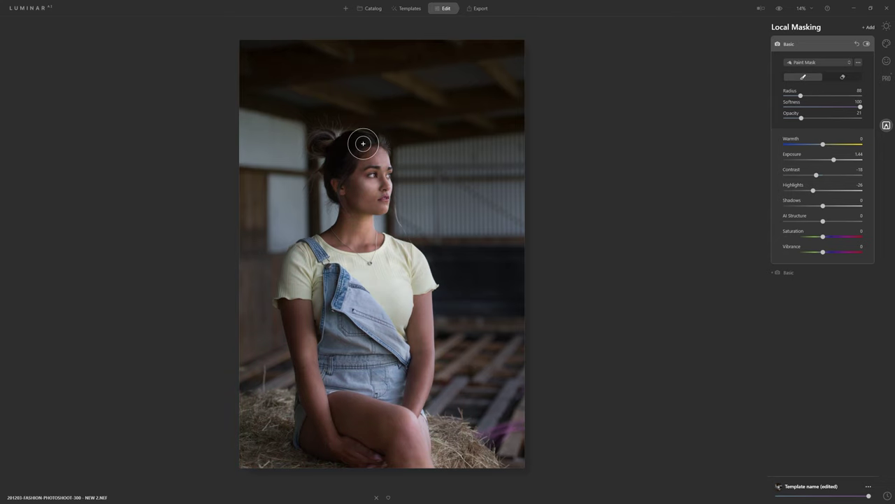
pyautogui.moveTo(360, 148)
pyautogui.mouseDown()
pyautogui.moveTo(335, 188)
pyautogui.moveTo(348, 170)
pyautogui.moveTo(338, 185)
pyautogui.moveTo(359, 204)
pyautogui.mouseUp()
pyautogui.scroll(3, 379, 140)
pyautogui.moveTo(378, 142); pyautogui.dragTo(345, 135)
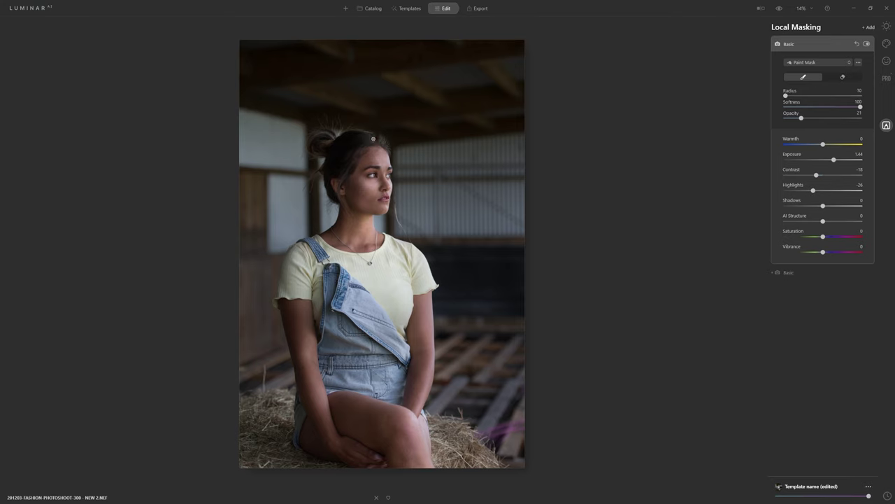
pyautogui.moveTo(365, 133); pyautogui.dragTo(380, 136)
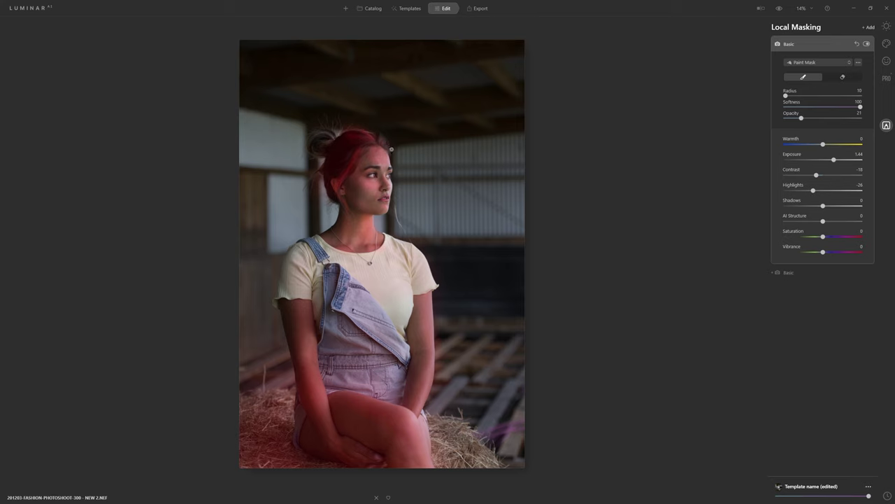
pyautogui.moveTo(374, 143); pyautogui.dragTo(349, 151)
# - Paint the lightening mask over the hair bun, reducing the brush to radius 22
pyautogui.scroll(3, 370, 139)
pyautogui.scroll(2, 392, 138)
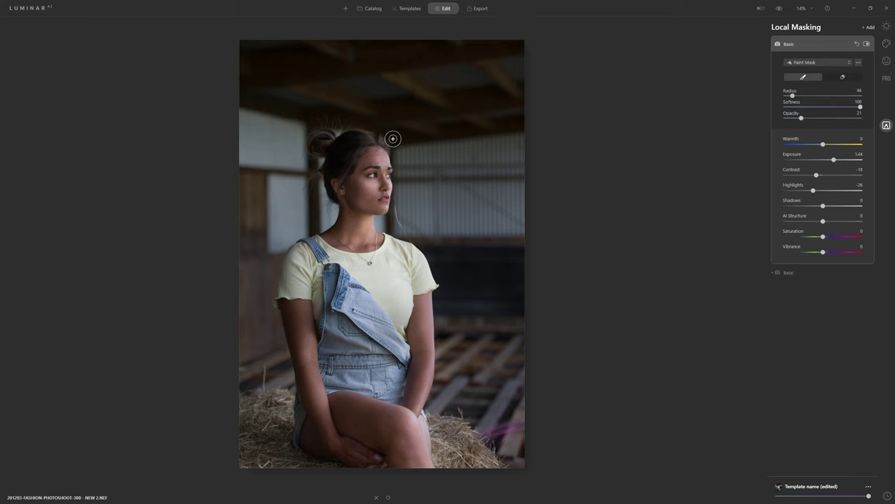
pyautogui.moveTo(317, 150); pyautogui.dragTo(316, 133)
pyautogui.press('[')
pyautogui.press('[')
pyautogui.press('[')
pyautogui.click(315, 138)
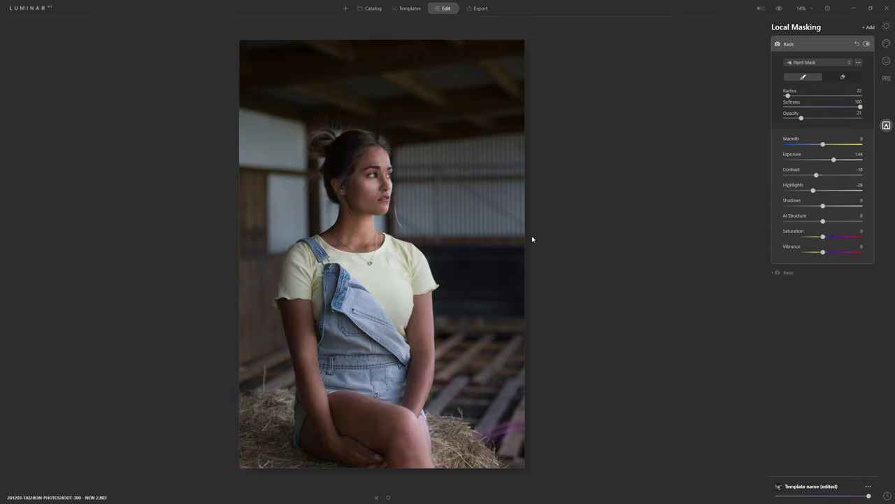
# - Open the edit history and compare the finished portrait before and after all the dodging and burning
pyautogui.click(887, 495)
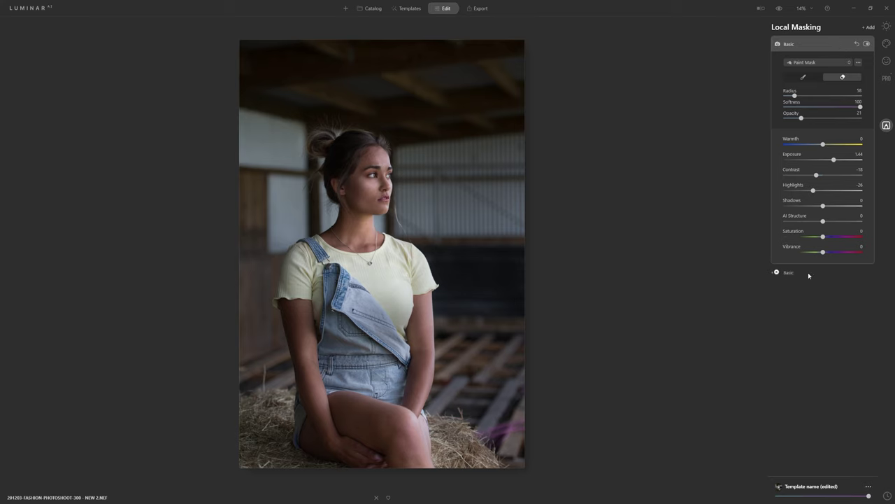
pyautogui.click(781, 9)
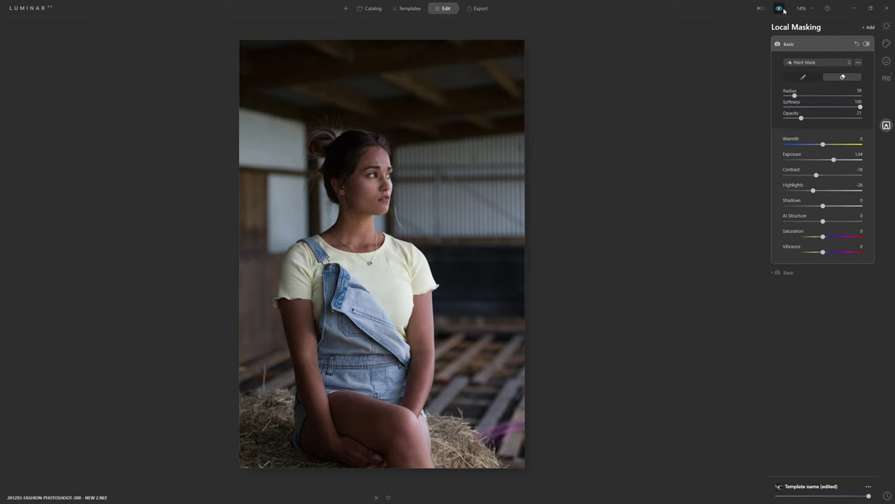
pyautogui.click(784, 9)
pyautogui.click(782, 9)
pyautogui.click(782, 9)
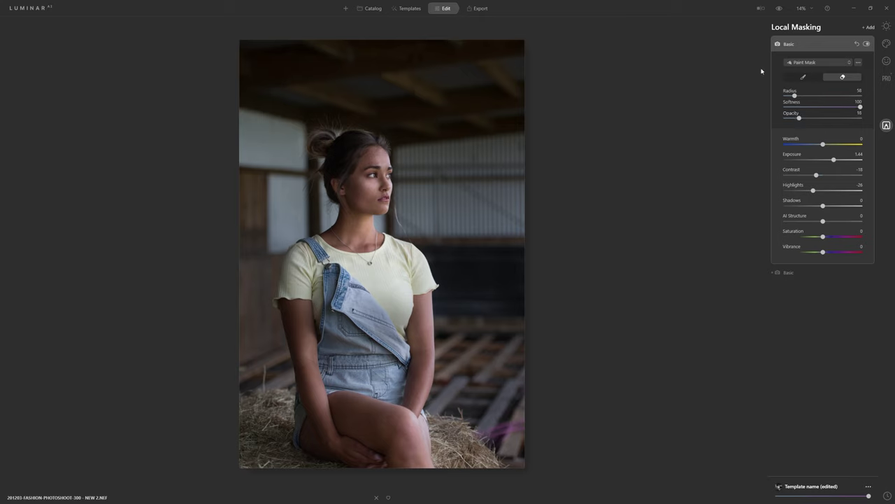
pyautogui.click(781, 9)
pyautogui.click(781, 9)
pyautogui.click(781, 8)
pyautogui.click(780, 9)
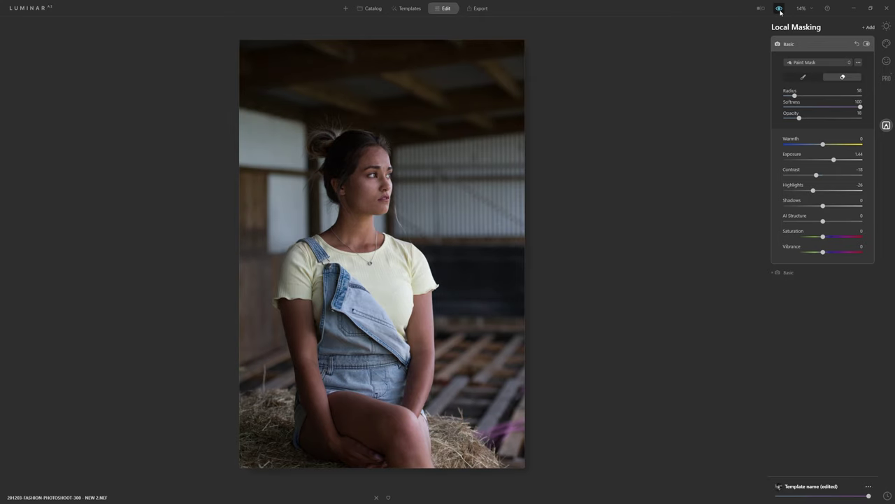
pyautogui.click(781, 10)
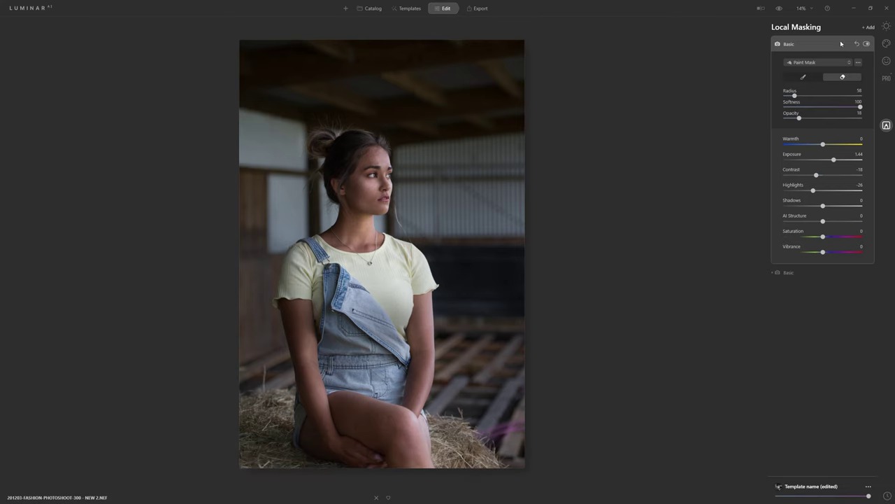
# - Add another Basic local mask for darkening, with exposure at -2.56 and contrast at -64
pyautogui.click(869, 28)
pyautogui.click(862, 45)
pyautogui.moveTo(823, 175); pyautogui.dragTo(803, 163)
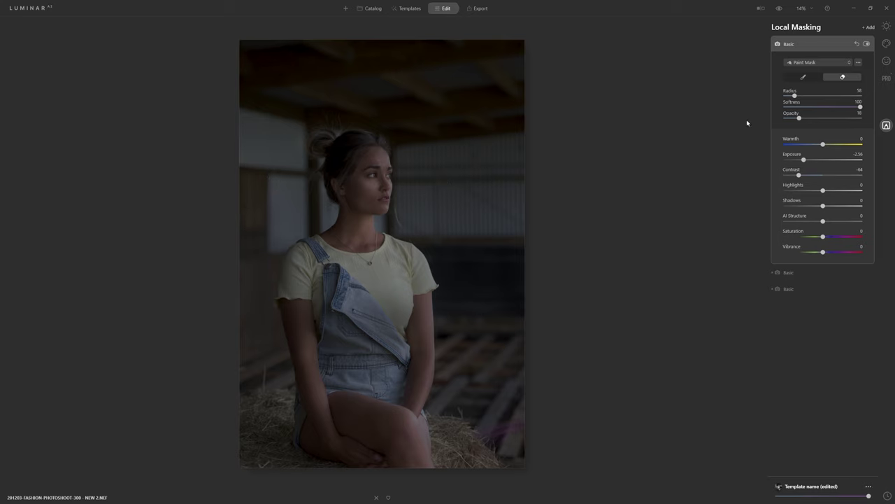
# - Start painting the darkening mask on the upper background at opacity 12, enlarging the brush to radius 400
pyautogui.click(803, 77)
pyautogui.moveTo(799, 117); pyautogui.dragTo(794, 118)
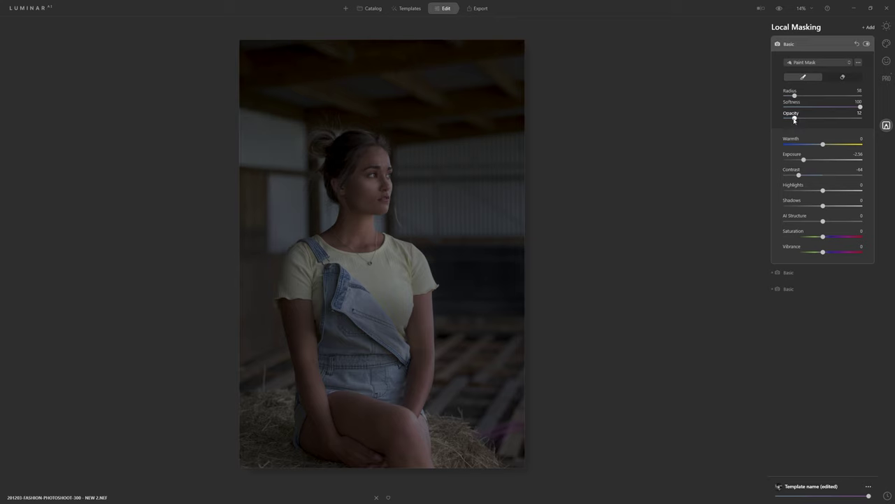
pyautogui.scroll(10, 528, 122)
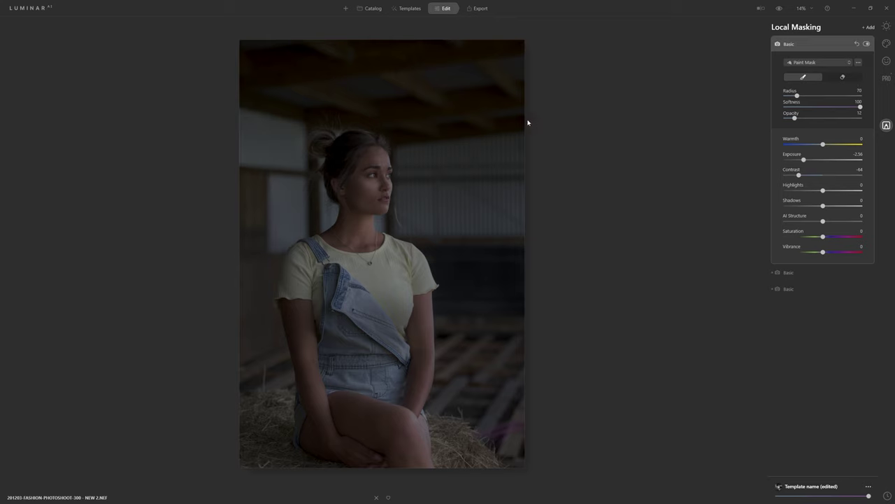
pyautogui.click(485, 123)
pyautogui.press(']')
pyautogui.press(']')
pyautogui.press(']')
pyautogui.press(']')
pyautogui.press(']')
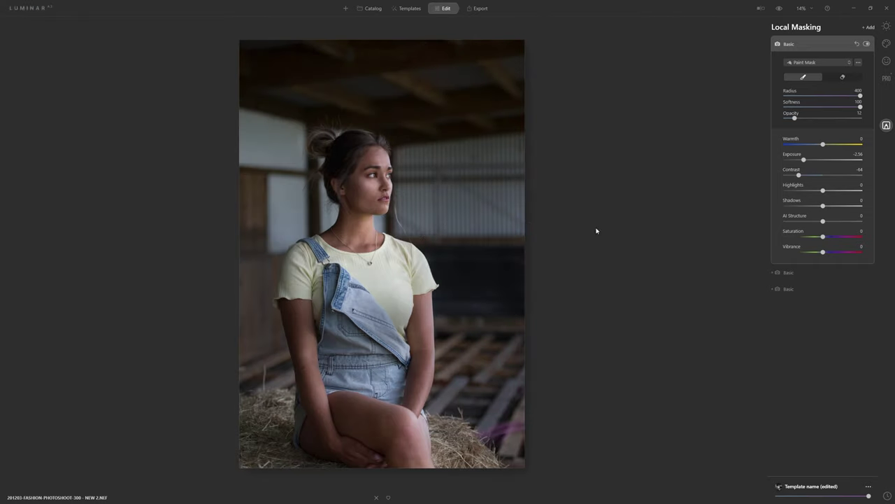
# - Paint the darkening mask over the background behind the woman's back and around the lower image edges, using a smaller brush of about radius 240
pyautogui.press('[')
pyautogui.press('[')
pyautogui.press('[')
pyautogui.press('[')
pyautogui.press('[')
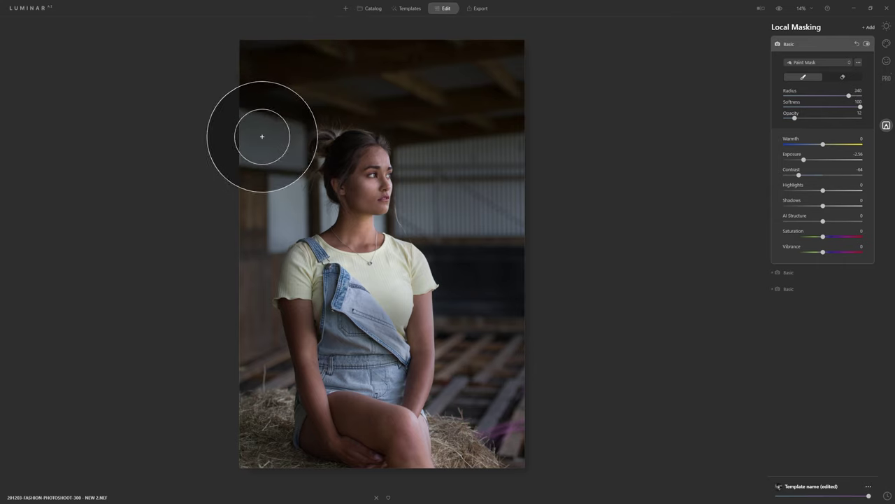
pyautogui.moveTo(246, 130)
pyautogui.mouseDown()
pyautogui.moveTo(277, 140)
pyautogui.moveTo(266, 211)
pyautogui.moveTo(289, 172)
pyautogui.moveTo(287, 198)
pyautogui.moveTo(255, 234)
pyautogui.moveTo(280, 154)
pyautogui.moveTo(265, 139)
pyautogui.moveTo(247, 141)
pyautogui.moveTo(295, 214)
pyautogui.moveTo(263, 204)
pyautogui.moveTo(322, 180)
pyautogui.moveTo(280, 184)
pyautogui.moveTo(300, 133)
pyautogui.mouseUp()
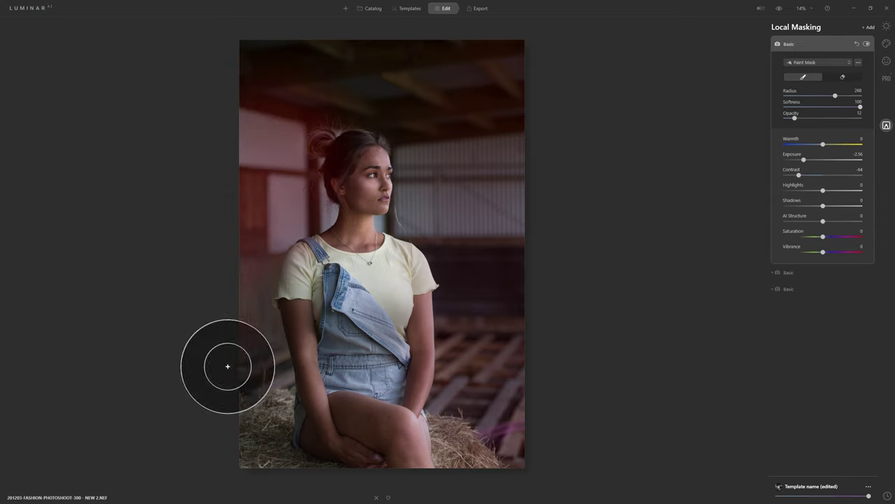
pyautogui.moveTo(223, 503)
pyautogui.mouseDown()
pyautogui.moveTo(287, 257)
pyautogui.moveTo(266, 385)
pyautogui.moveTo(277, 445)
pyautogui.moveTo(262, 328)
pyautogui.moveTo(252, 328)
pyautogui.moveTo(233, 53)
pyautogui.moveTo(277, 0)
pyautogui.moveTo(521, 14)
pyautogui.moveTo(564, 45)
pyautogui.moveTo(467, 55)
pyautogui.moveTo(344, 44)
pyautogui.moveTo(323, 75)
pyautogui.moveTo(553, 144)
pyautogui.moveTo(475, 104)
pyautogui.moveTo(471, 183)
pyautogui.moveTo(457, 208)
pyautogui.moveTo(441, 213)
pyautogui.moveTo(508, 239)
pyautogui.moveTo(491, 330)
pyautogui.moveTo(465, 348)
pyautogui.moveTo(451, 251)
pyautogui.moveTo(440, 244)
pyautogui.moveTo(458, 360)
pyautogui.moveTo(445, 287)
pyautogui.moveTo(443, 443)
pyautogui.moveTo(507, 436)
pyautogui.moveTo(546, 348)
pyautogui.moveTo(463, 118)
pyautogui.moveTo(520, 87)
pyautogui.moveTo(535, 249)
pyautogui.mouseUp()
# - Paint the darkening mask over the wall and floor in front of the woman and along that image edge with a radius 400 brush
pyautogui.press(']')
pyautogui.press(']')
pyautogui.press(']')
pyautogui.press(']')
pyautogui.press(']')
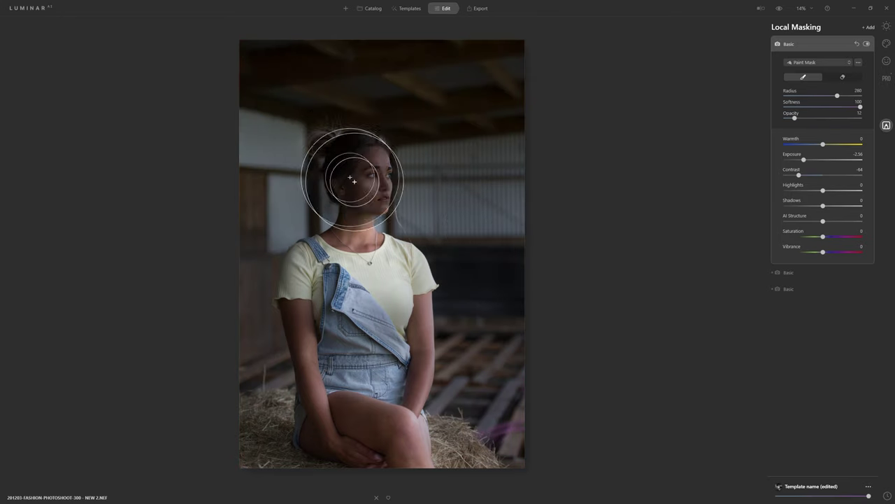
pyautogui.press(']')
pyautogui.press(']')
pyautogui.press(']')
pyautogui.press(']')
pyautogui.press(']')
pyautogui.press(']')
pyautogui.press(']')
pyautogui.press(']')
pyautogui.press(']')
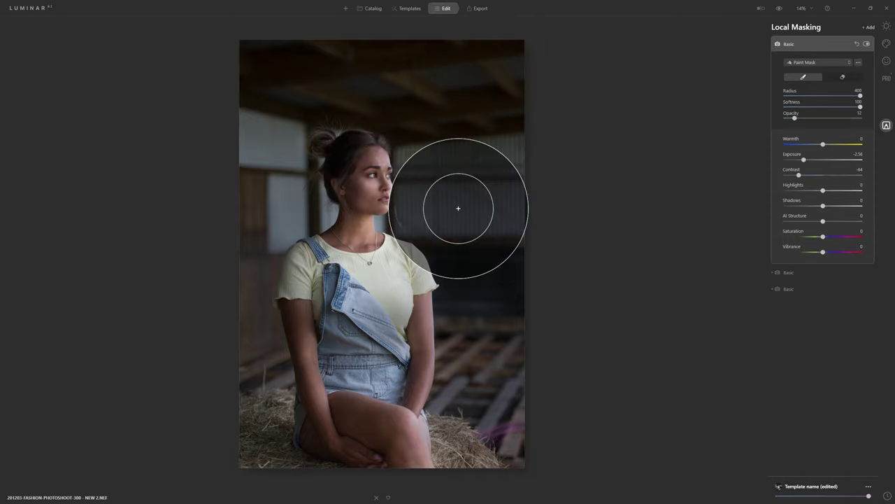
pyautogui.moveTo(489, 460)
pyautogui.mouseDown()
pyautogui.moveTo(419, 329)
pyautogui.moveTo(289, 335)
pyautogui.moveTo(438, 453)
pyautogui.moveTo(399, 290)
pyautogui.moveTo(427, 279)
pyautogui.mouseUp()
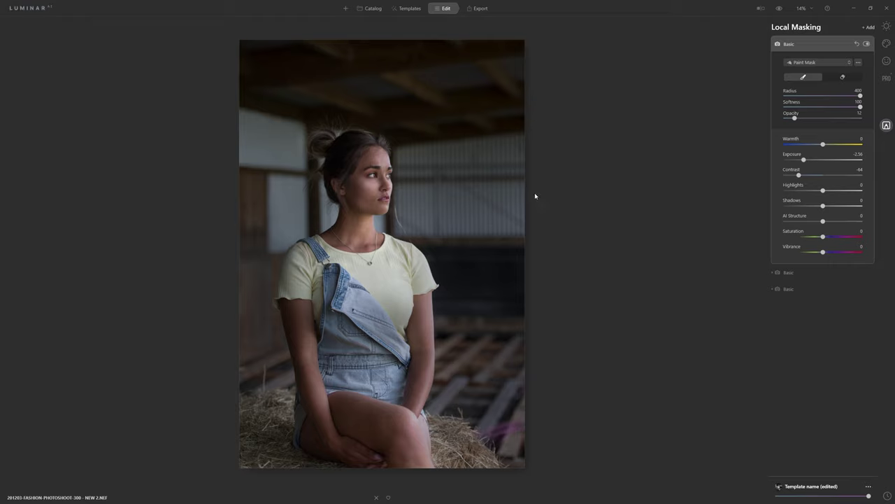
pyautogui.moveTo(501, 176)
pyautogui.mouseDown()
pyautogui.moveTo(431, 256)
pyautogui.moveTo(370, 293)
pyautogui.moveTo(613, 132)
pyautogui.mouseUp()
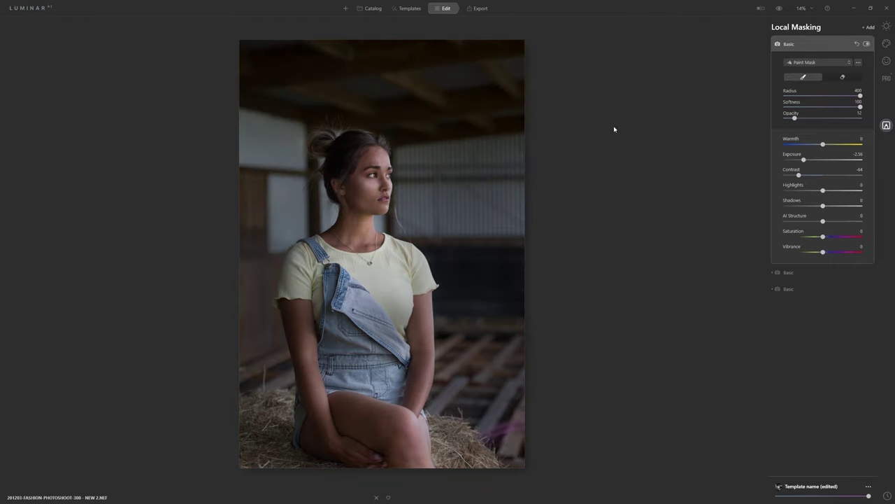
pyautogui.moveTo(508, 48)
pyautogui.mouseDown()
pyautogui.moveTo(514, 90)
pyautogui.moveTo(494, 193)
pyautogui.moveTo(530, 463)
pyautogui.mouseUp()
# - Compare the portrait with and without the background darkening mask, and against the original image
pyautogui.click(867, 43)
pyautogui.click(868, 44)
pyautogui.click(778, 9)
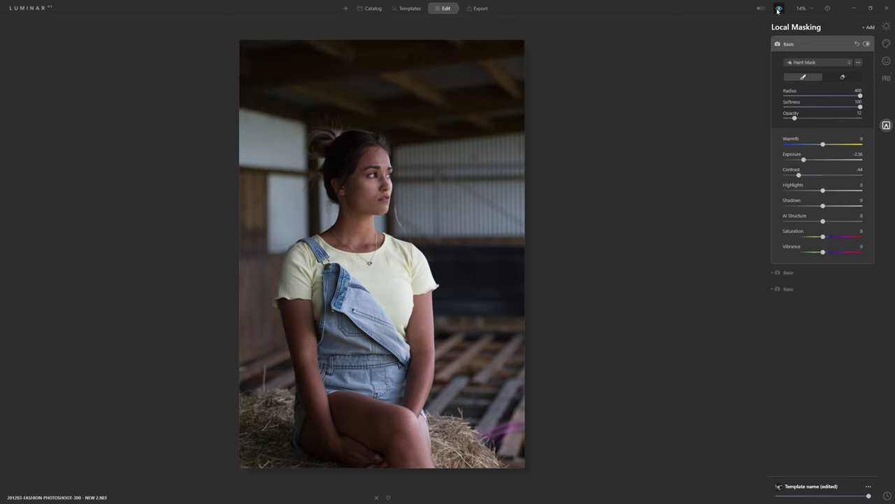
pyautogui.click(778, 9)
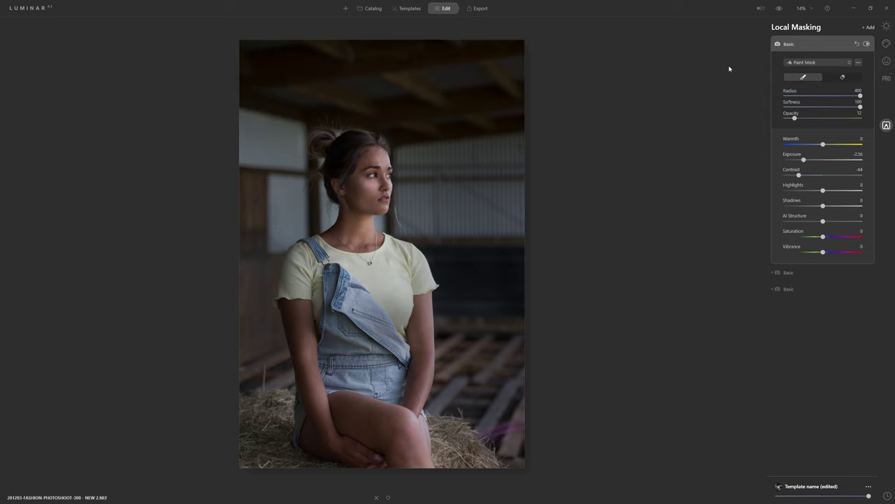
# - Apply the Los Angeles LUT to the portrait with the Mood tool
pyautogui.click(886, 26)
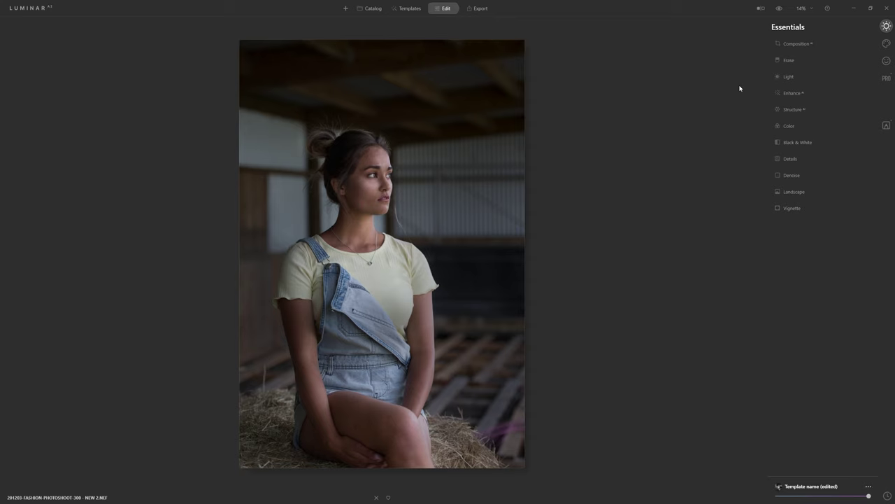
pyautogui.click(886, 44)
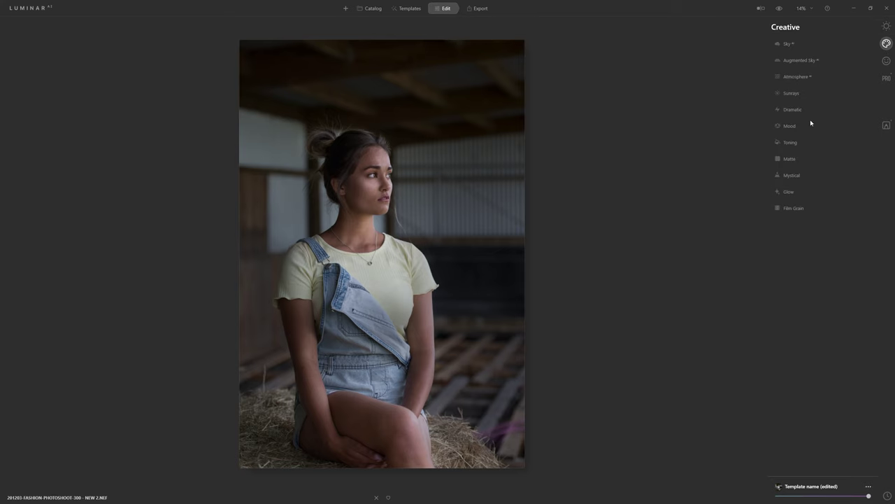
pyautogui.click(789, 126)
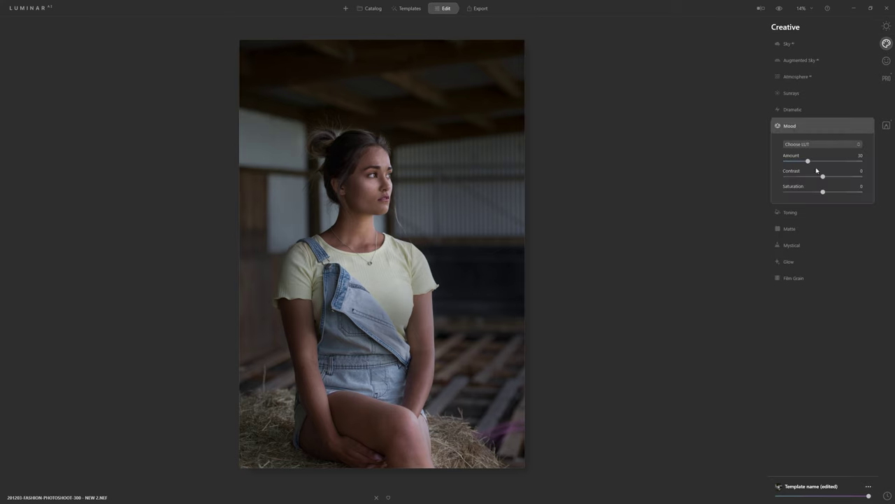
pyautogui.click(812, 143)
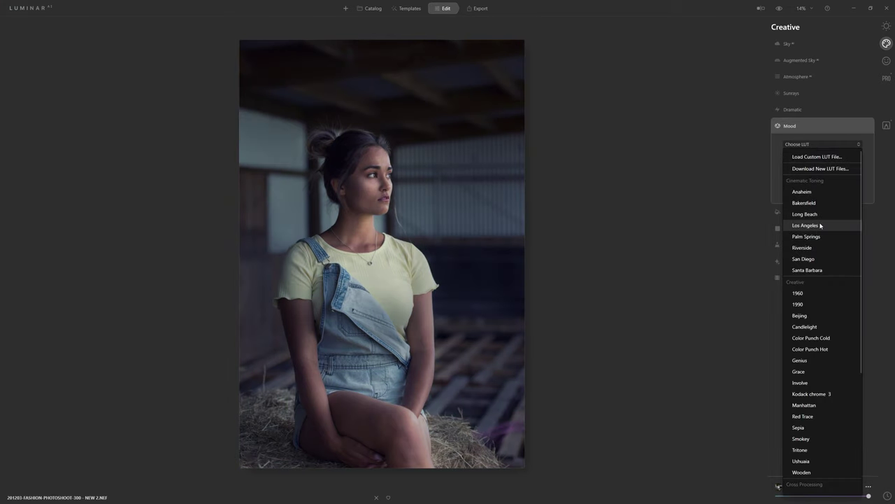
pyautogui.click(820, 225)
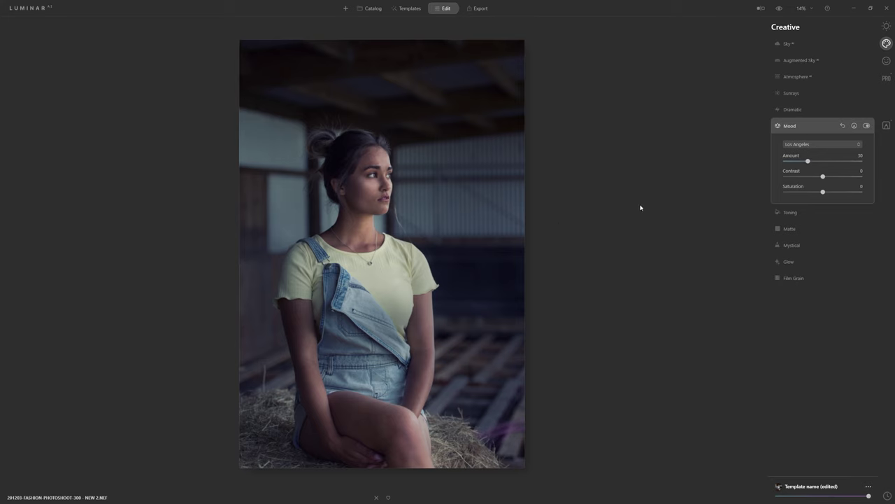
# - Compare the portrait with and without the Mood look and set its amount to 23
pyautogui.click(866, 126)
pyautogui.click(867, 125)
pyautogui.moveTo(808, 161); pyautogui.dragTo(803, 162)
pyautogui.click(781, 11)
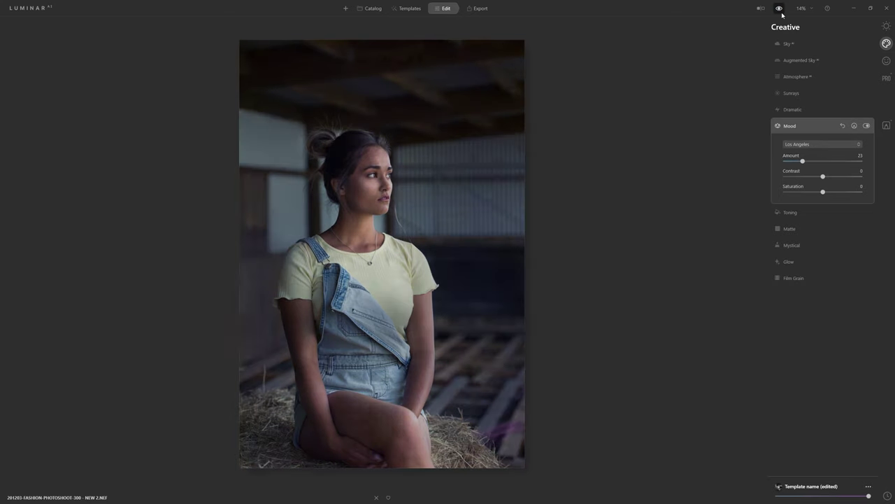